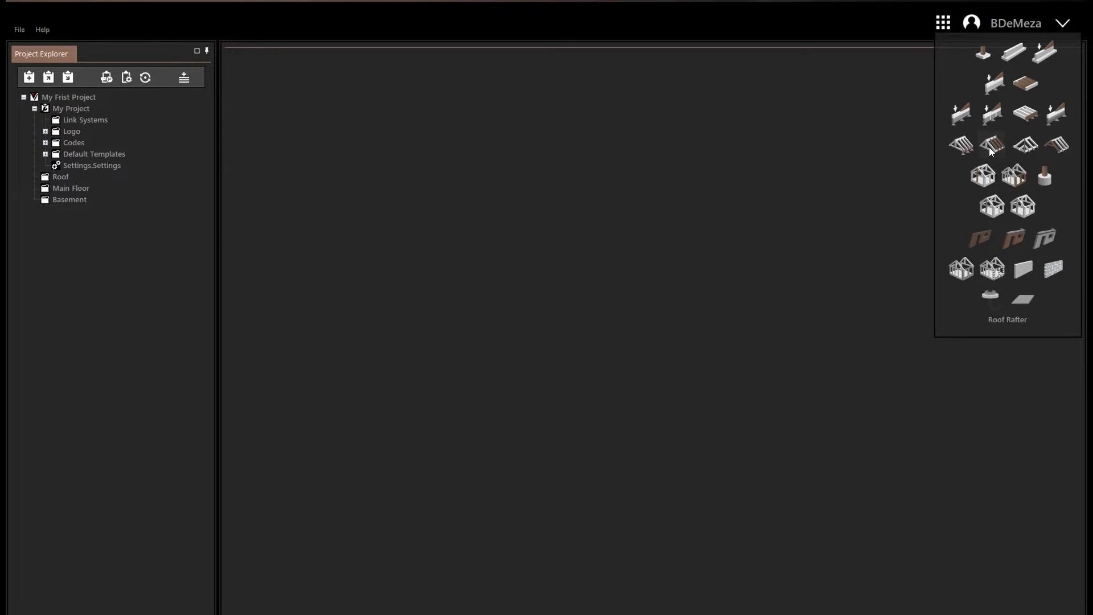
Create a new floor beam and delete its default uniform snow load.
left_click(998, 84)
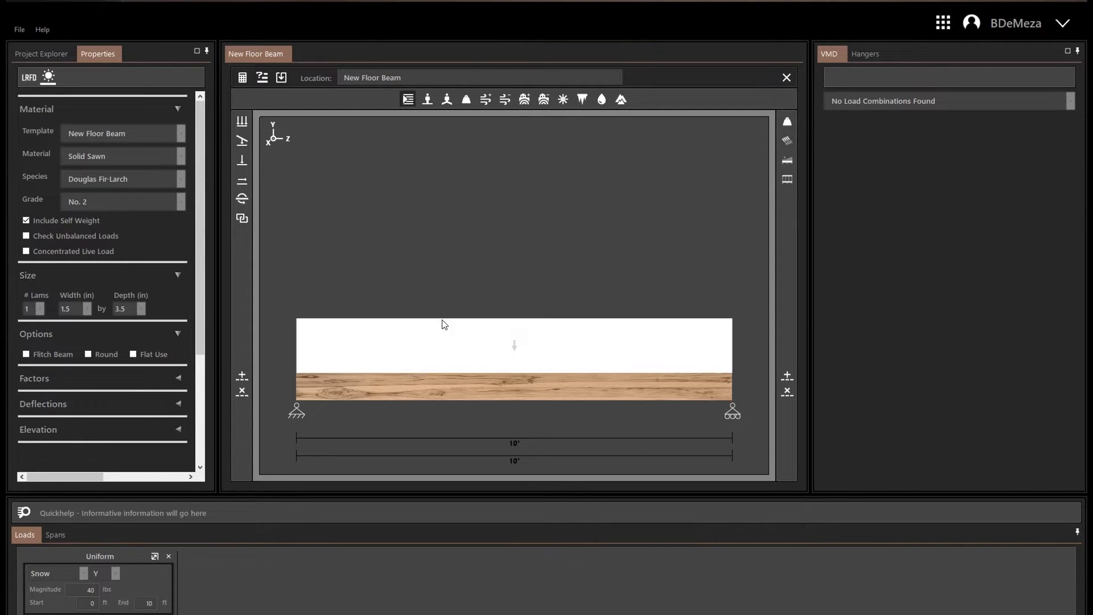
left_click(420, 348)
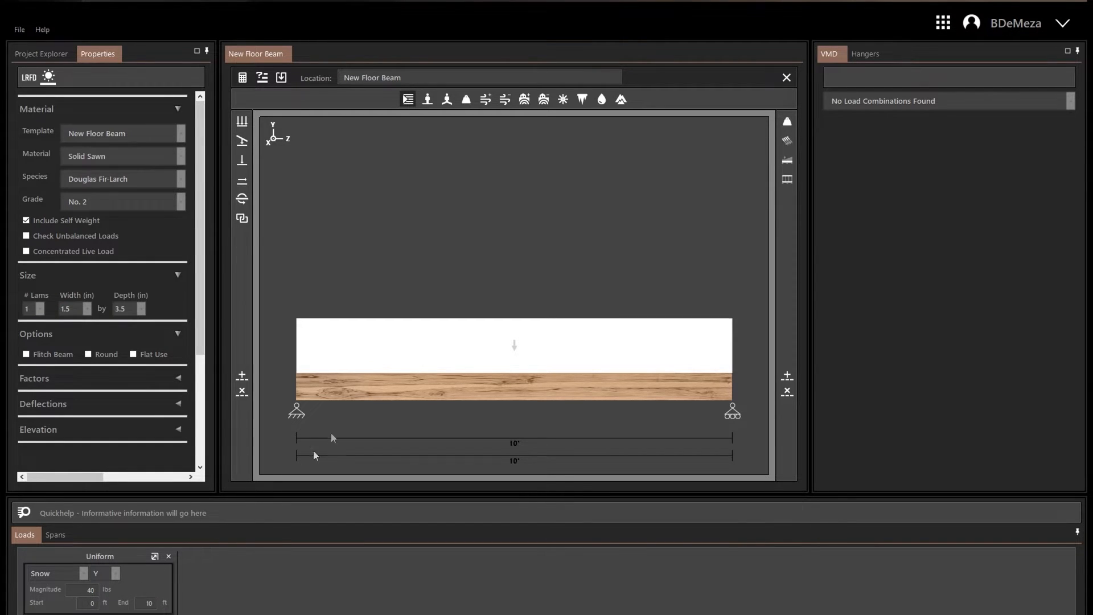
double_click(401, 361)
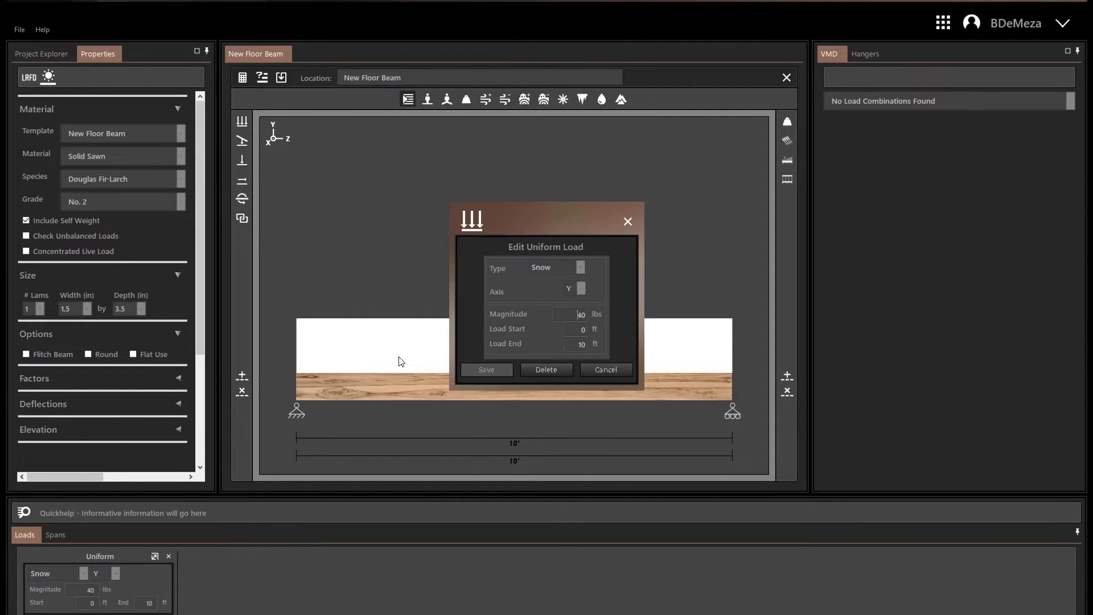
left_click(536, 371)
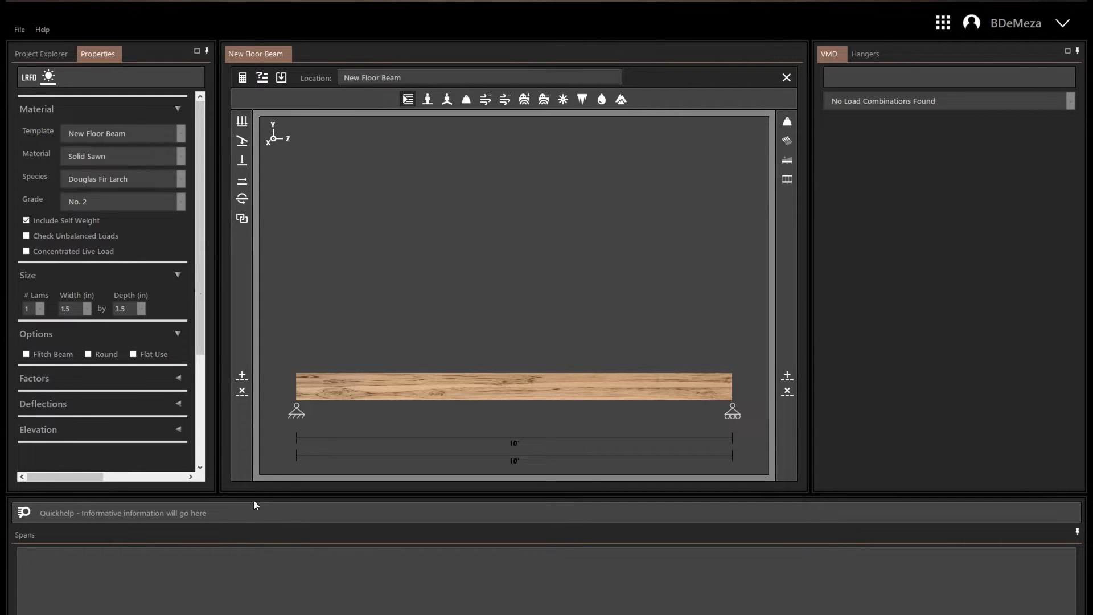
Examine the beam's design method and wet or dry factor settings, collapsing and reopening the Material section.
left_click_drag(200, 266, 200, 261)
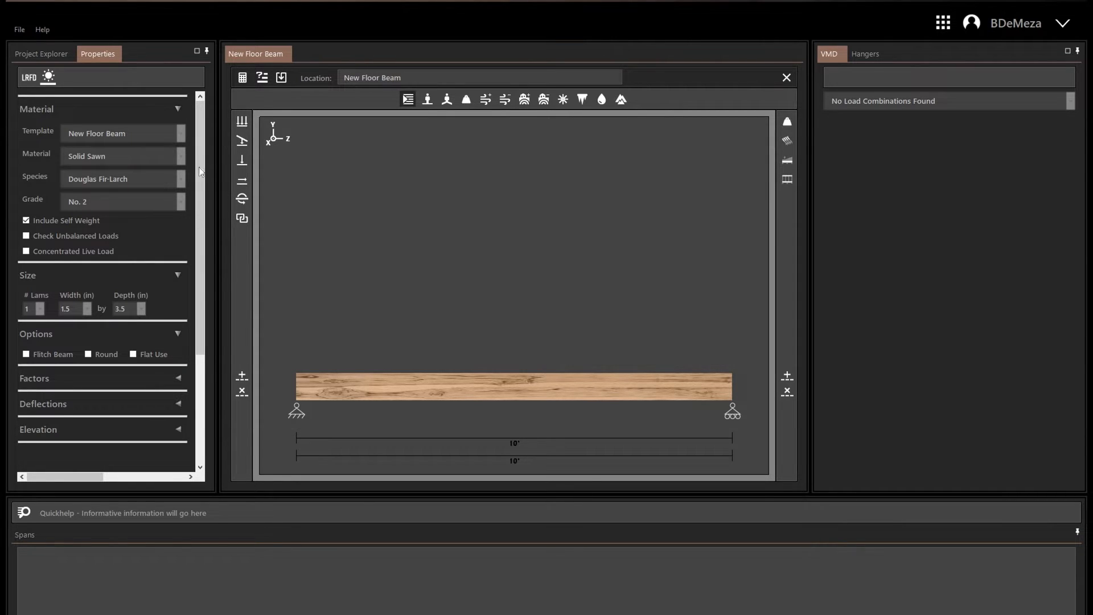
left_click(31, 79)
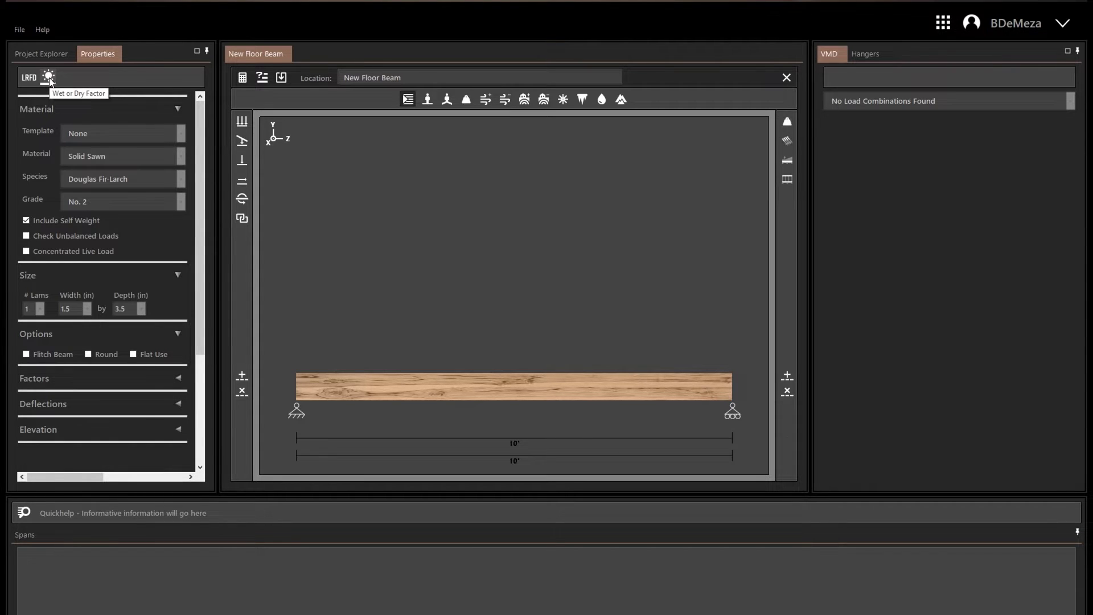
left_click(48, 77)
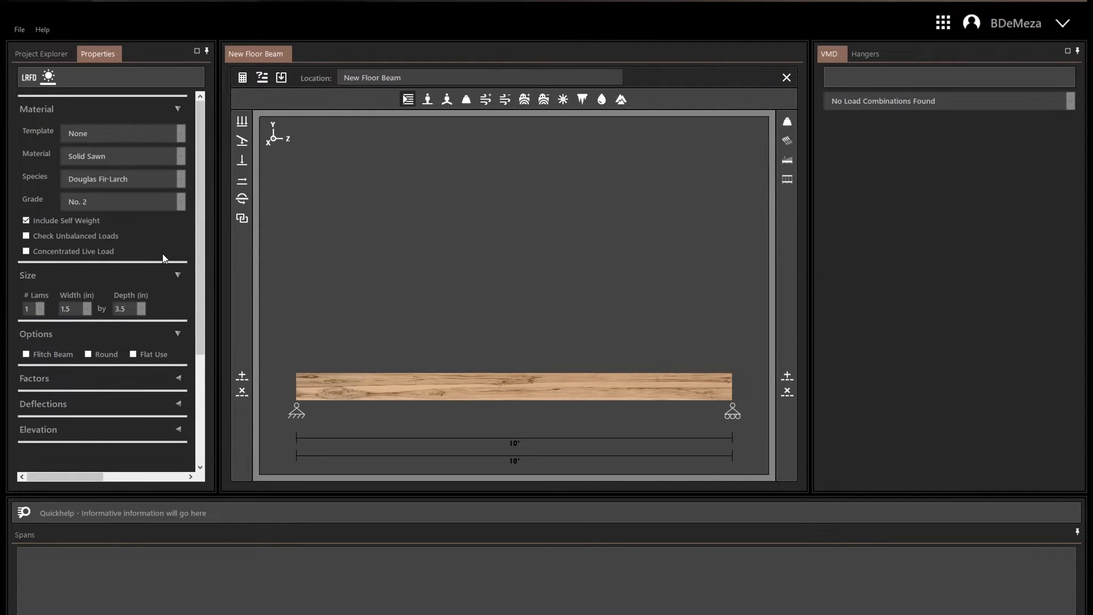
left_click(179, 108)
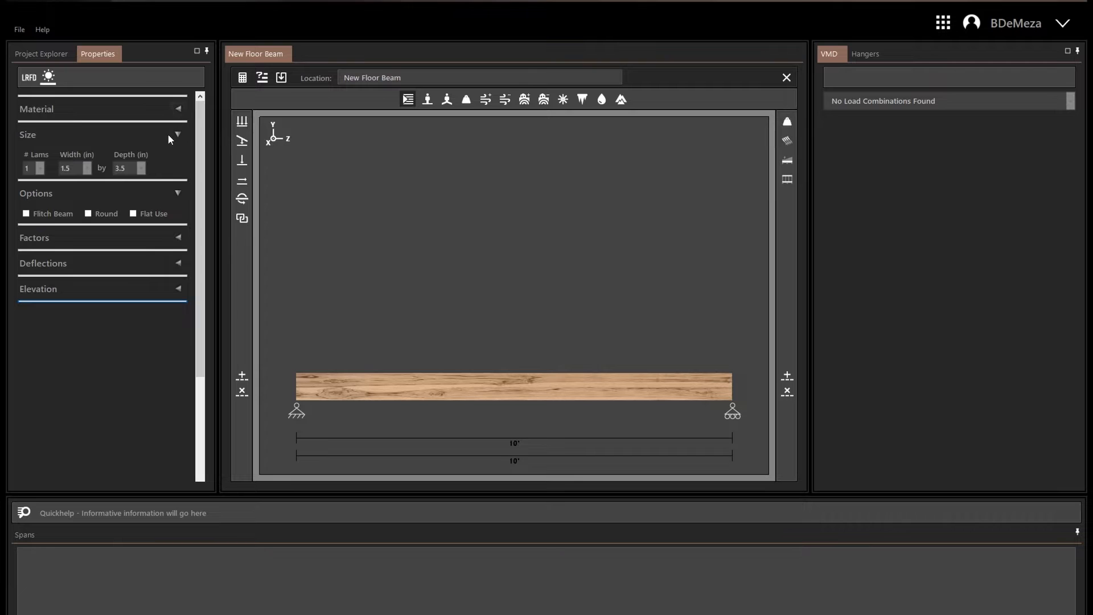
left_click(180, 109)
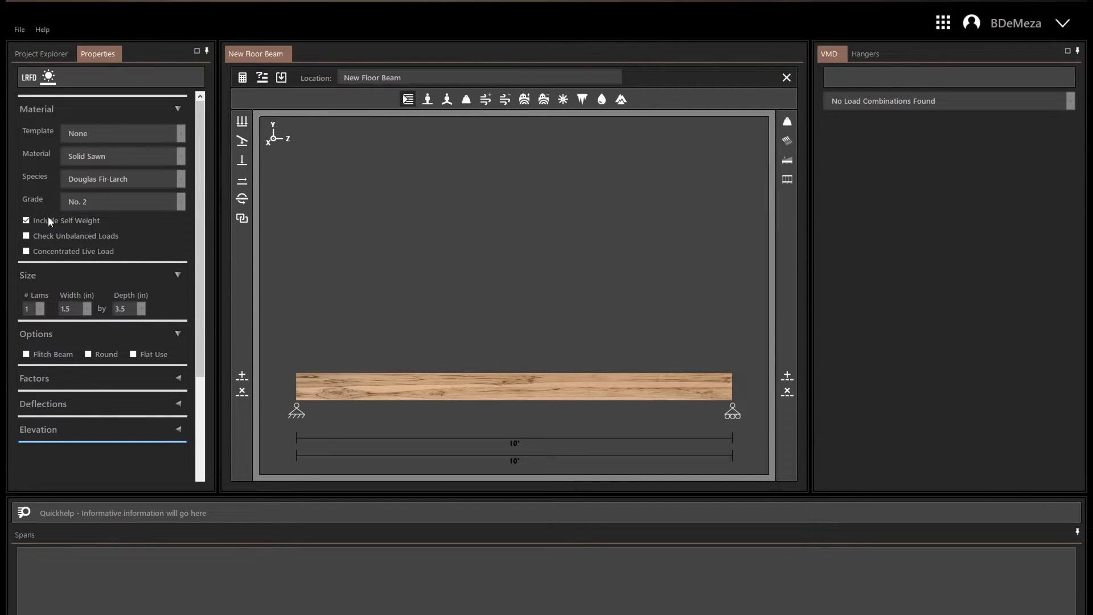
Review the beam's template and material type choices and its self-weight and live load options.
left_click(180, 135)
left_click(161, 158)
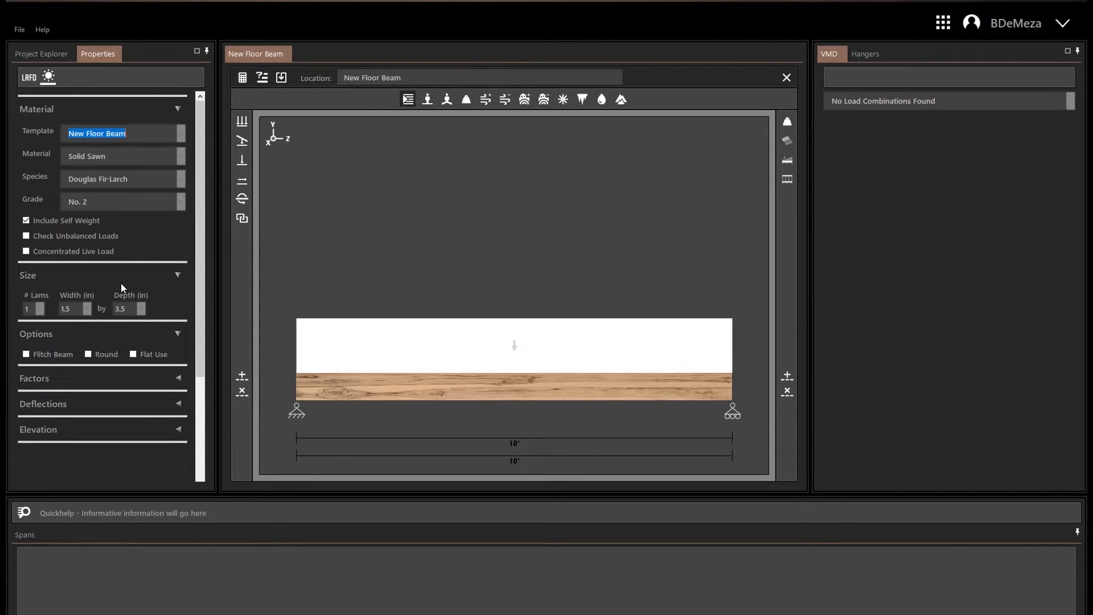
left_click(179, 159)
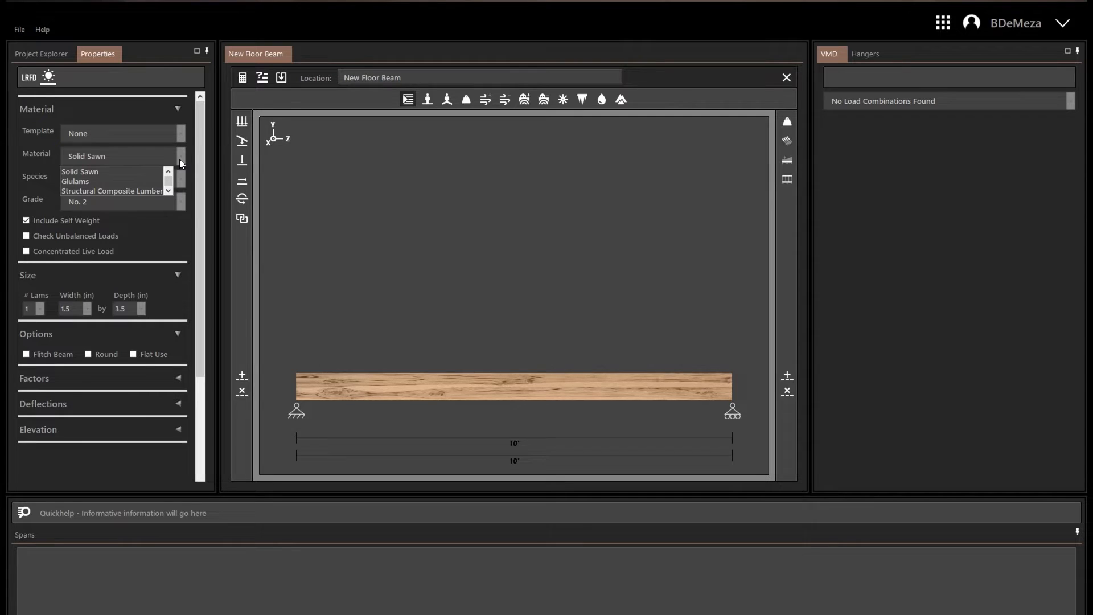
left_click(170, 192)
left_click(169, 192)
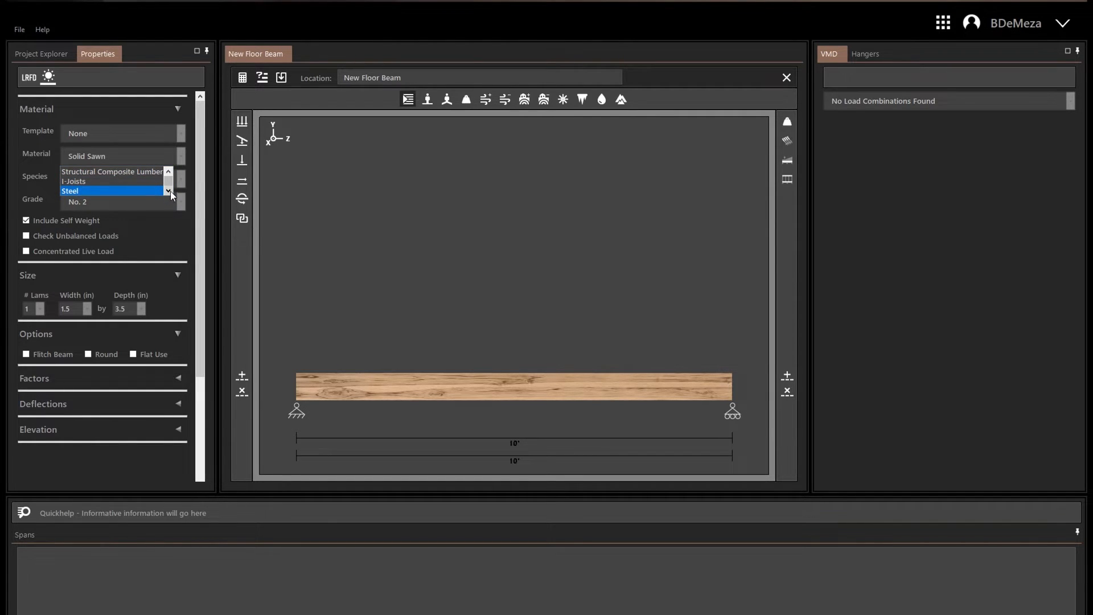
left_click(93, 203)
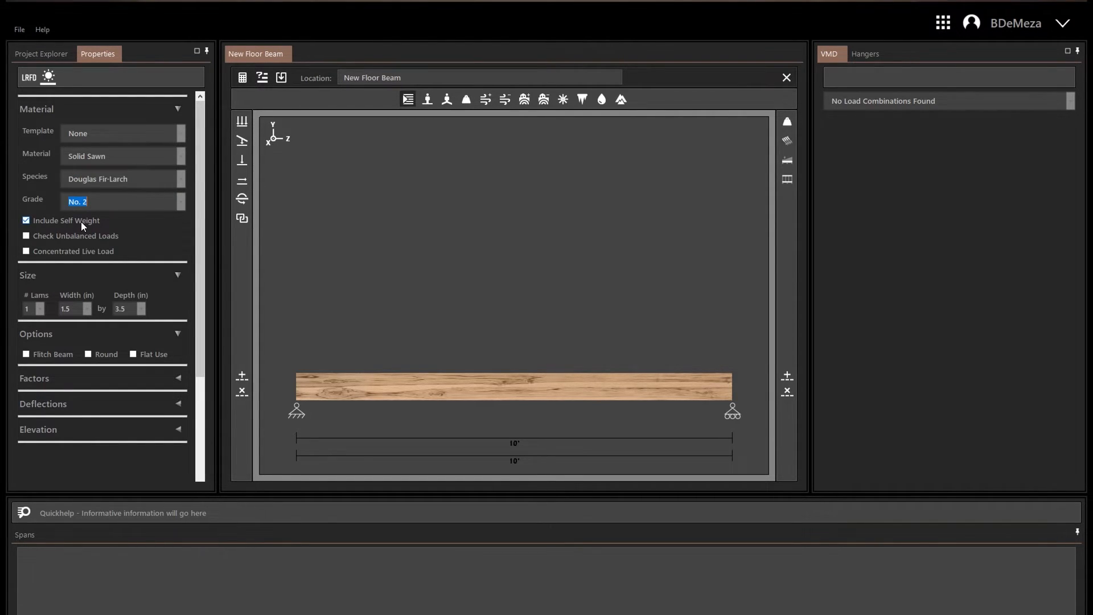
left_click(26, 221)
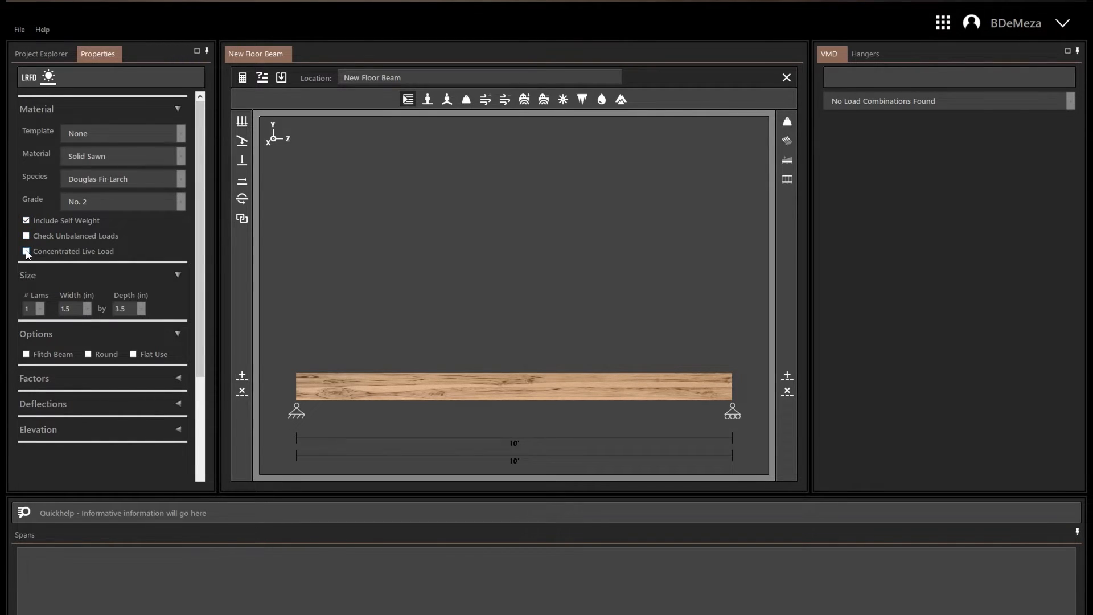
scroll(138, 249, "down", 2)
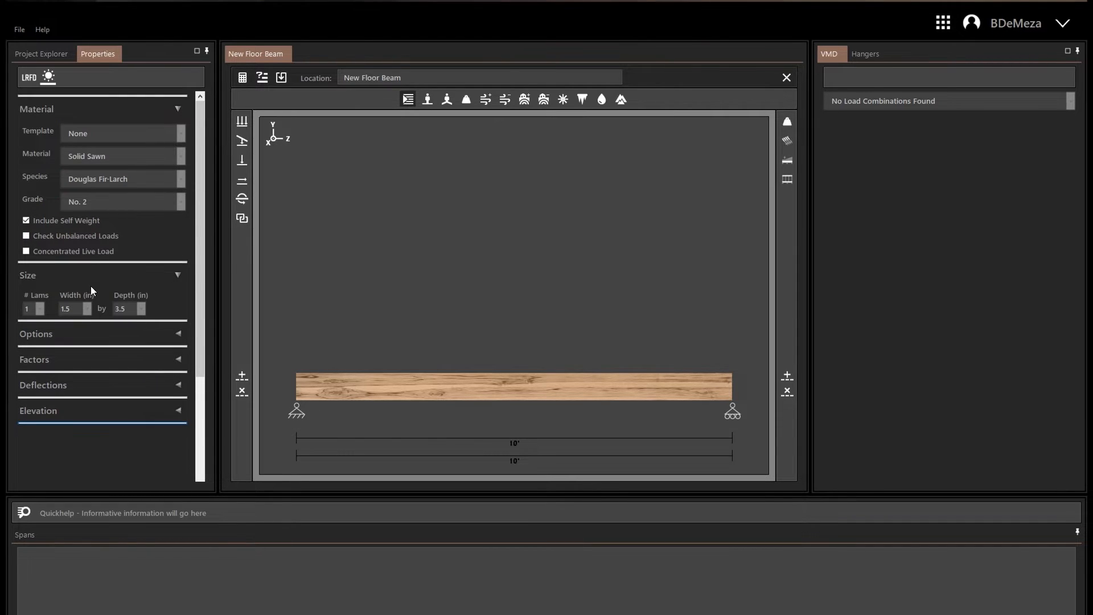
Set the beam's number of lams to 3 and review the available widths and depths.
left_click(38, 311)
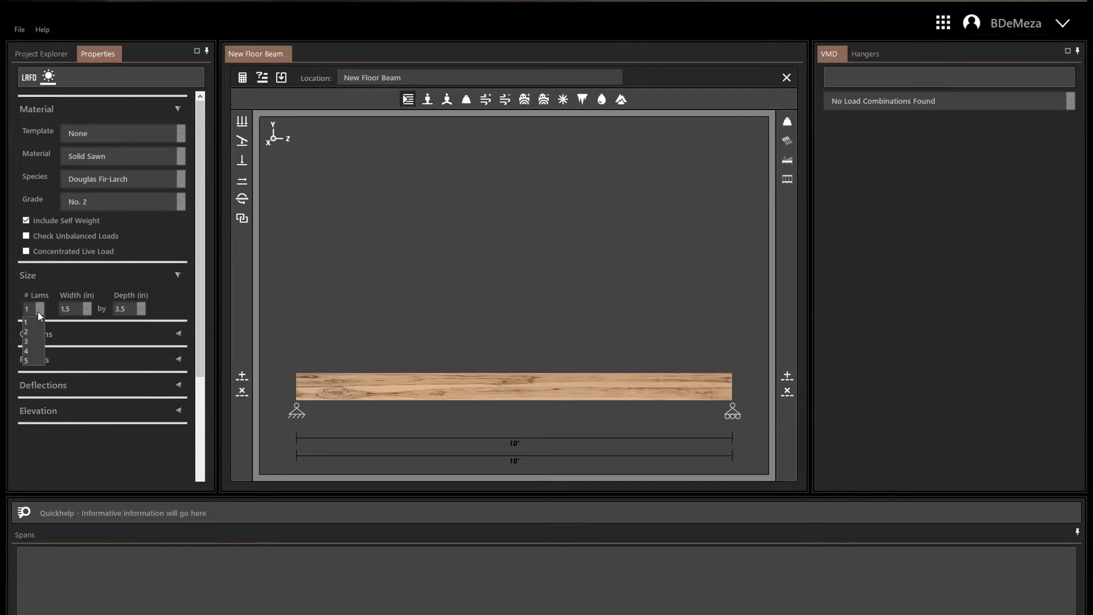
left_click(29, 309)
key("BackSpace")
type("3")
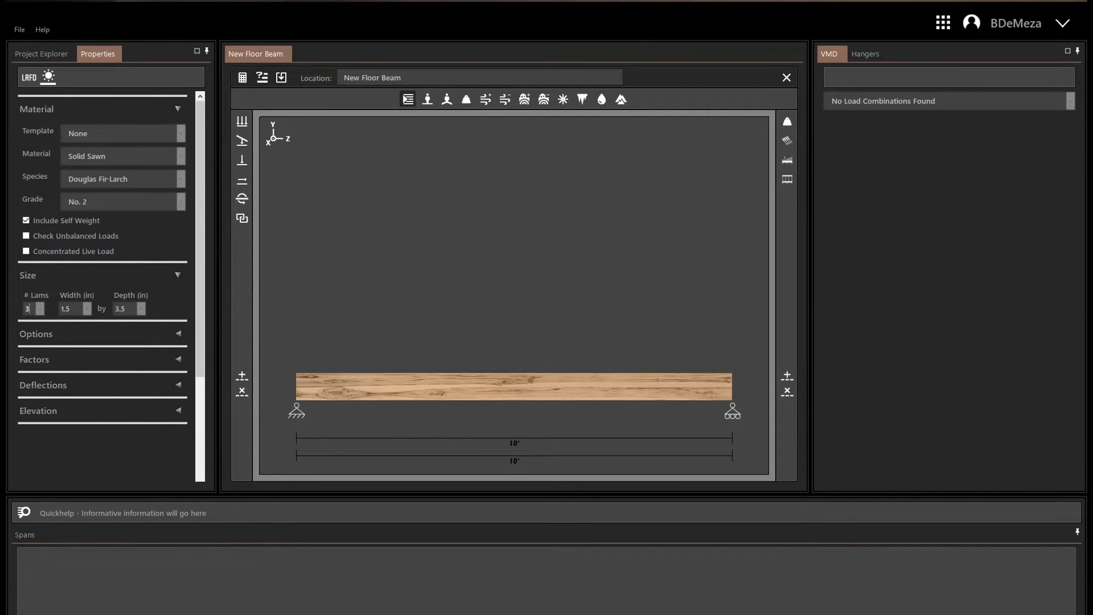
left_click(87, 309)
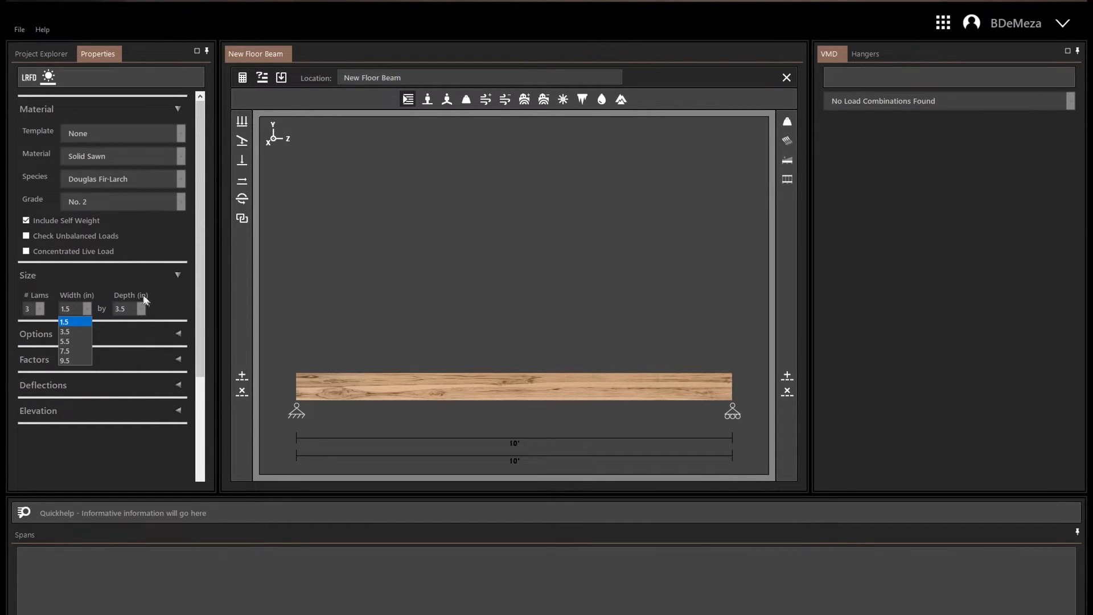
left_click(141, 309)
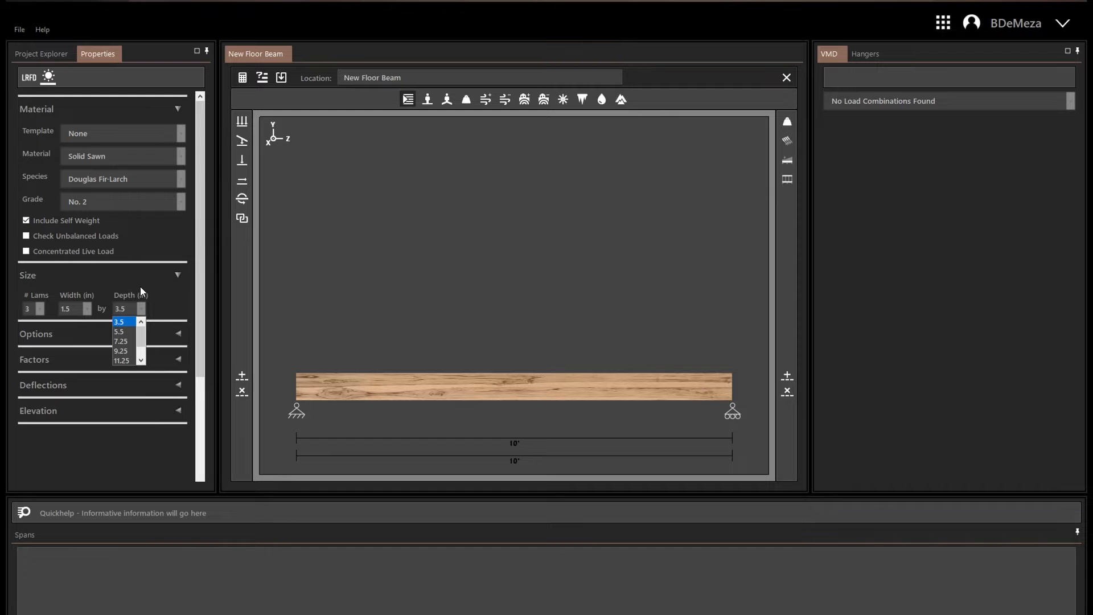
left_click(124, 284)
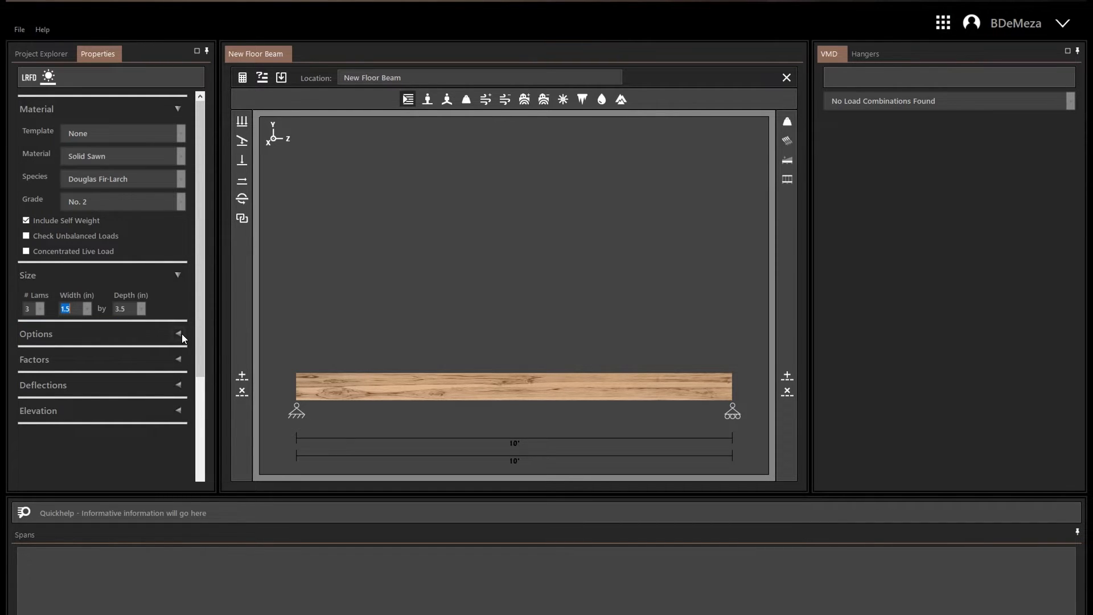
Try the Flitch Beam option and review its plate number and plate width choices.
left_click(178, 333)
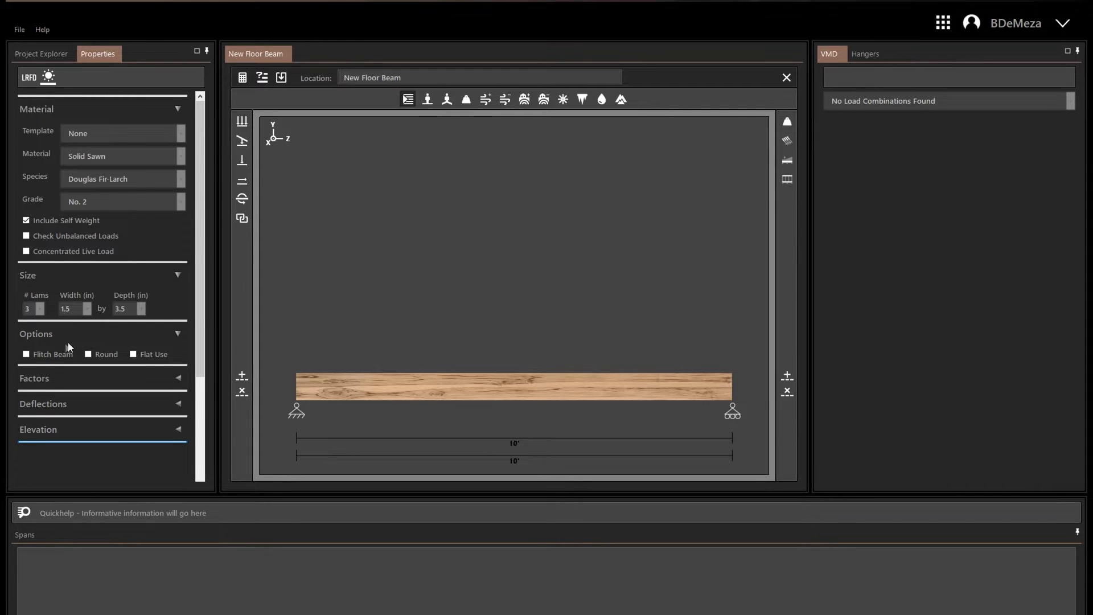
left_click(26, 355)
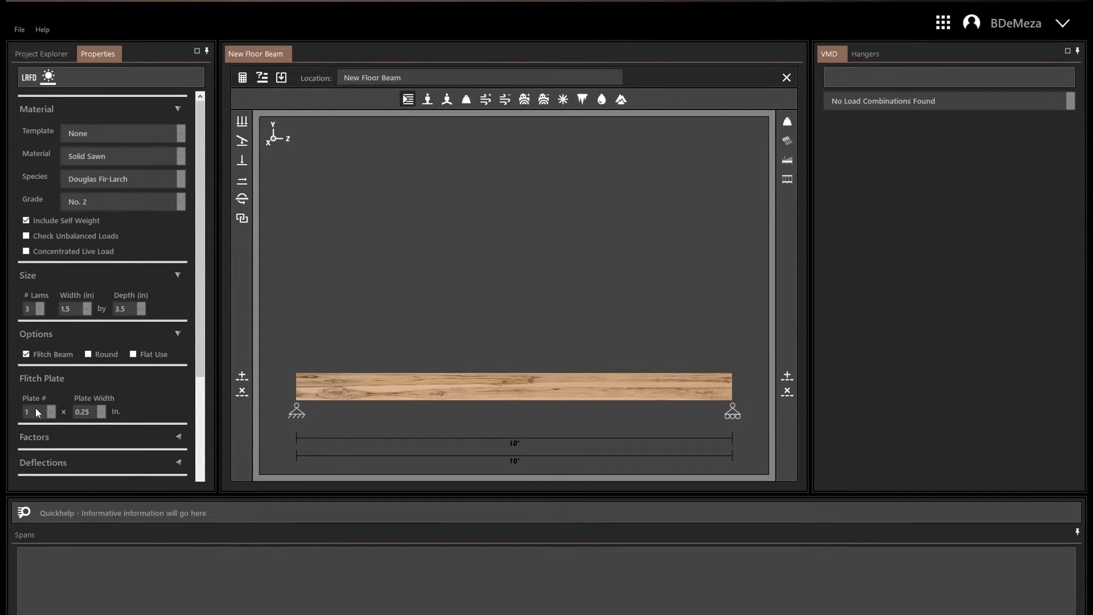
left_click(53, 413)
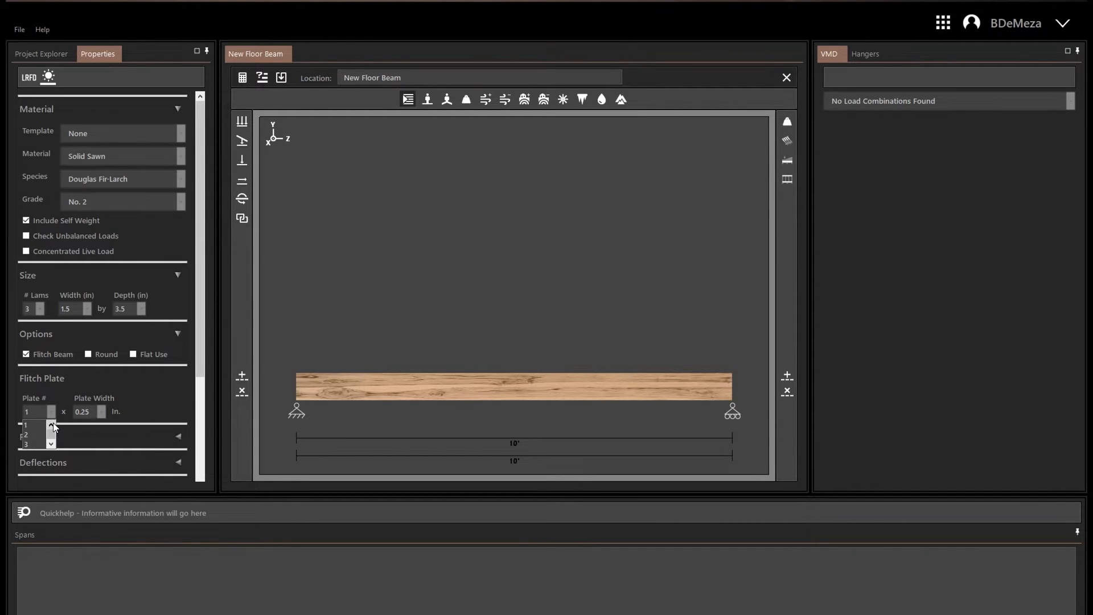
left_click(100, 412)
left_click(100, 411)
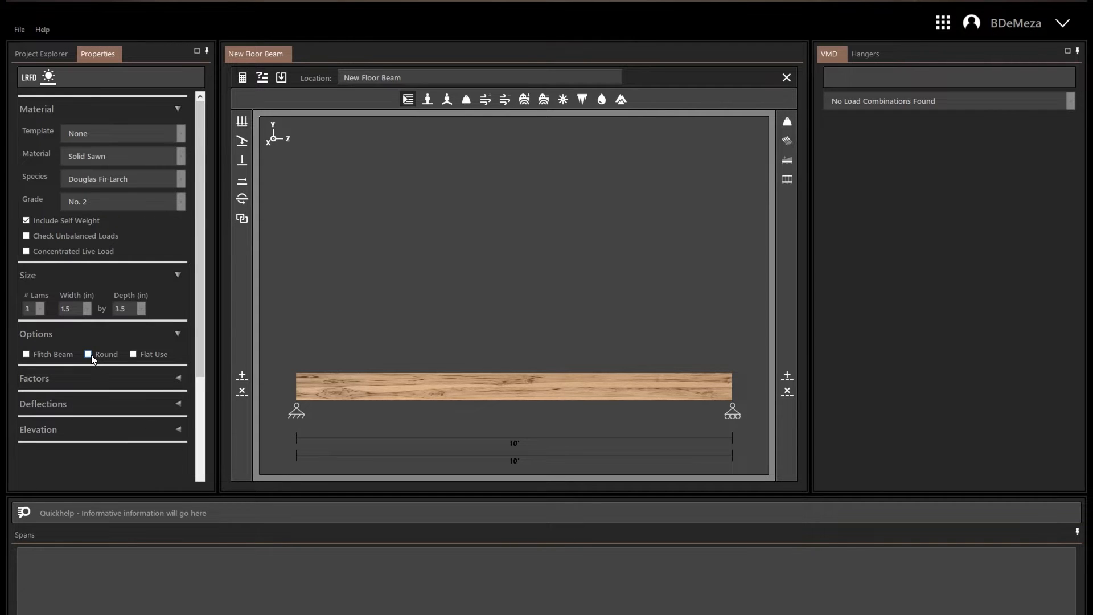
Try the Round option with its diameter setting and the Flat Use option, clearing both.
left_click(90, 355)
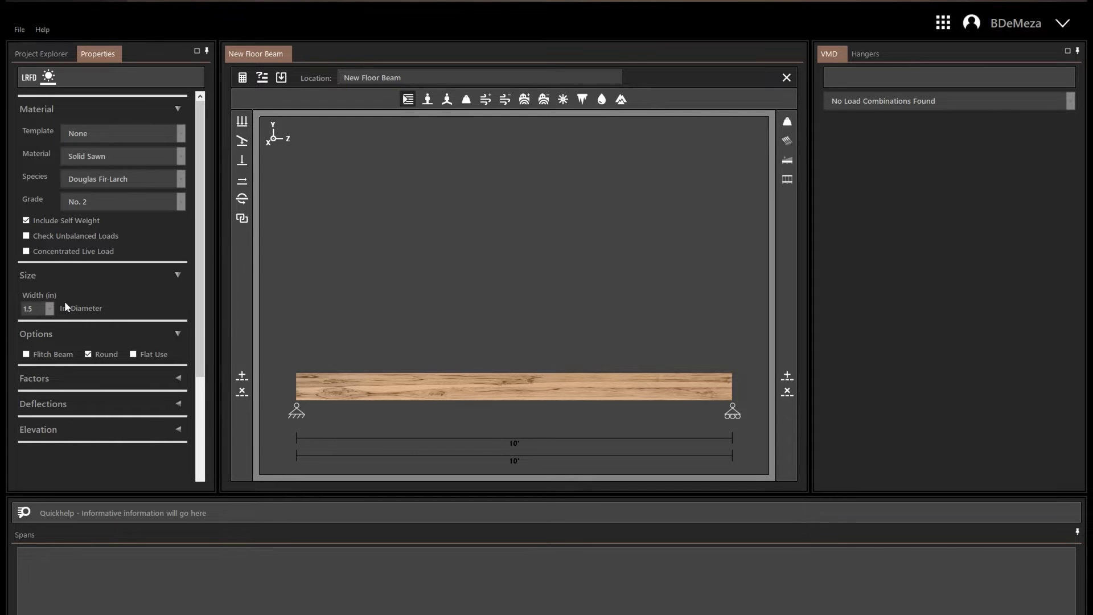
left_click(49, 308)
left_click(49, 309)
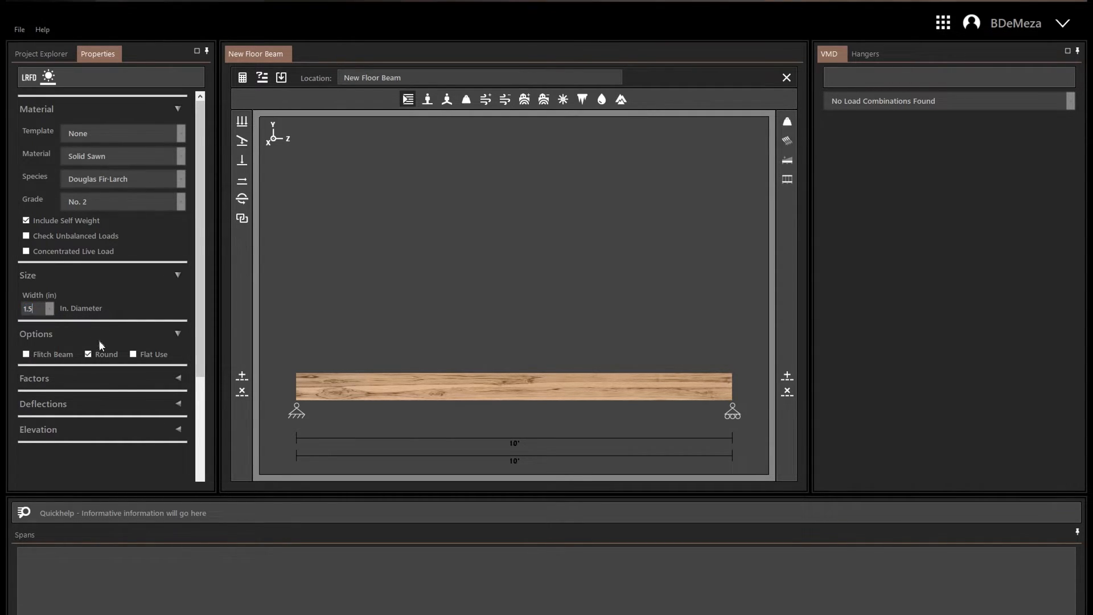
left_click(88, 355)
left_click(134, 354)
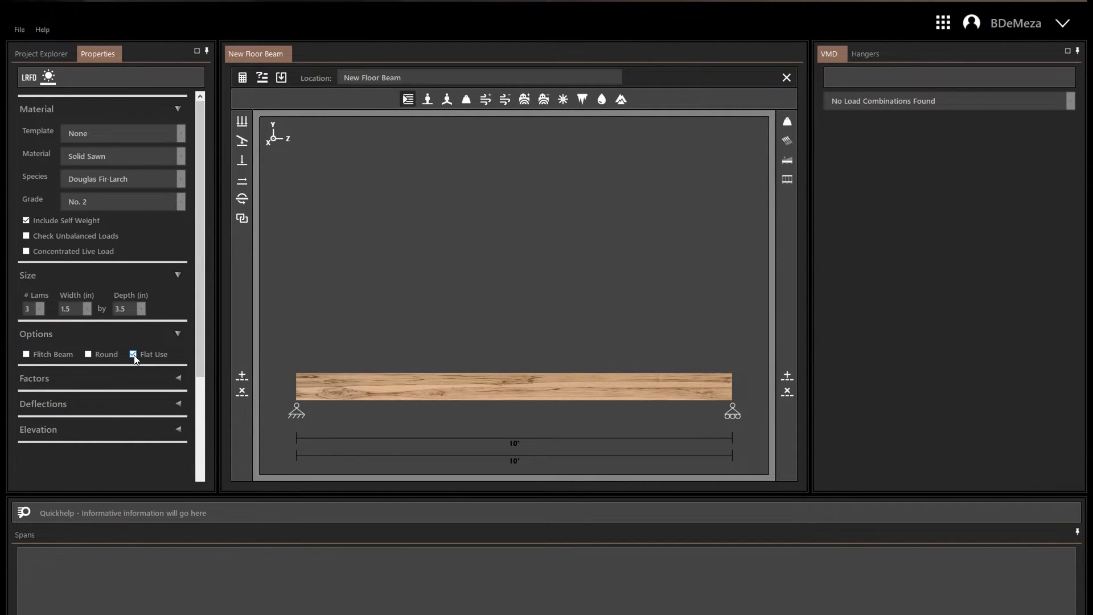
left_click(135, 354)
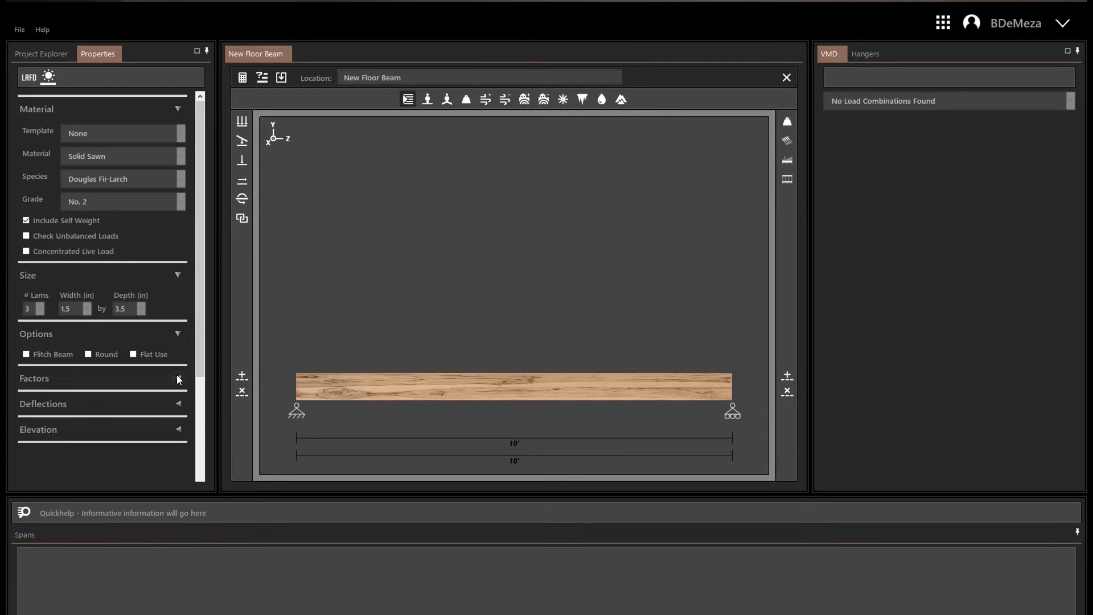
Expand the Factors section and review the available Temp Factor ranges.
left_click(178, 378)
scroll(176, 375, "down", 1)
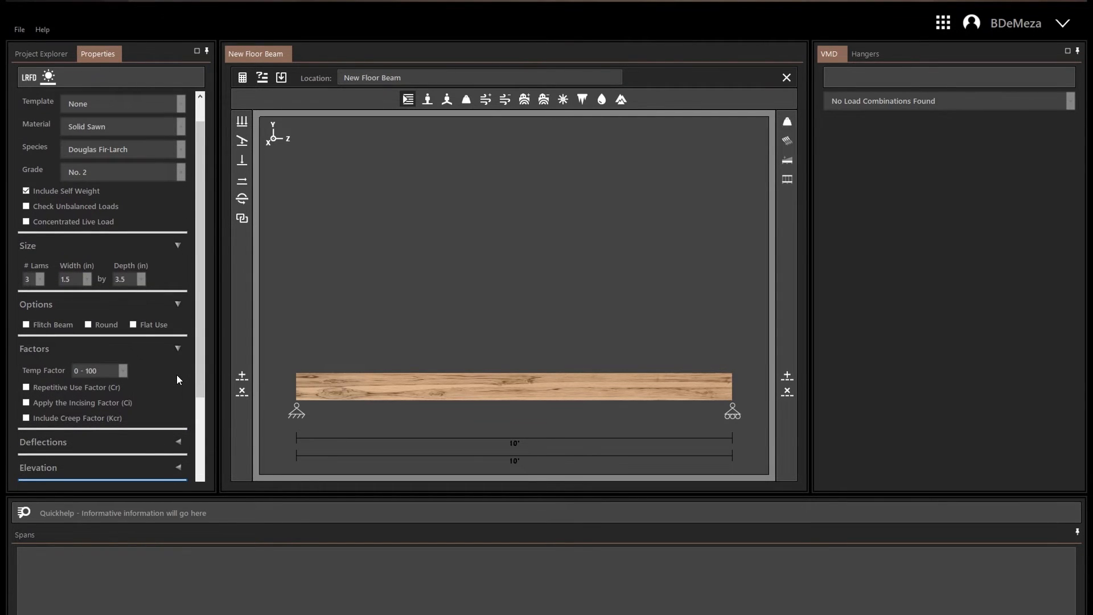
scroll(177, 375, "down", 2)
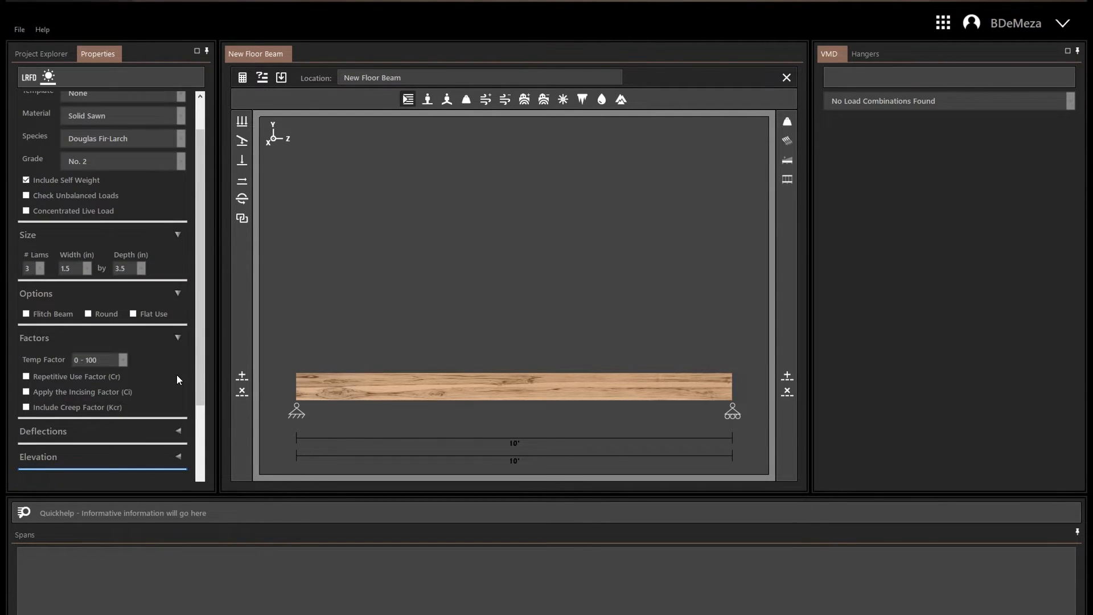
left_click(124, 361)
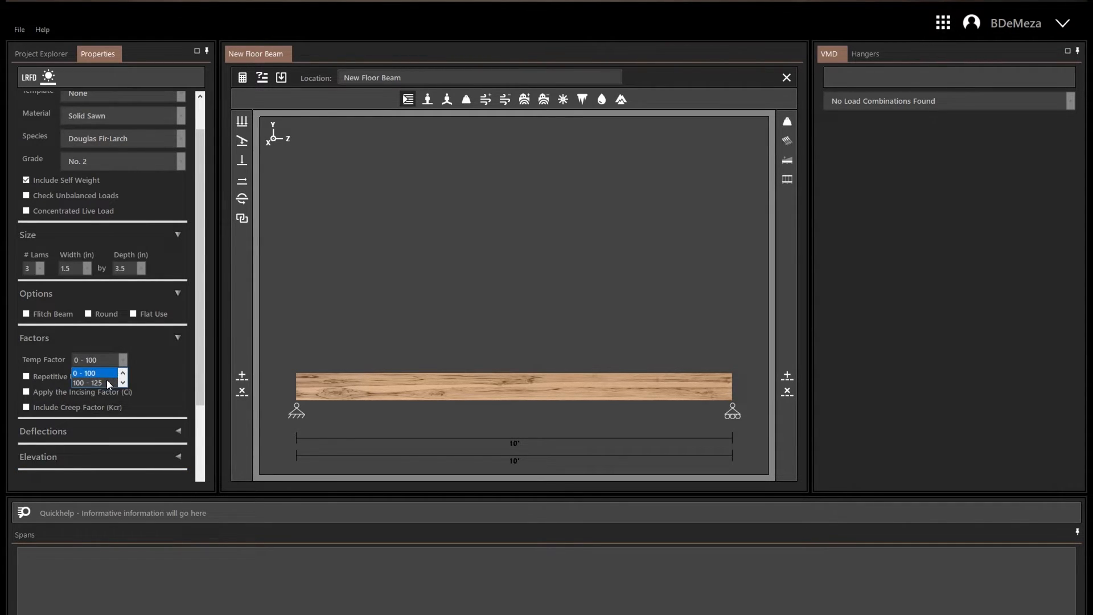
left_click(122, 383)
left_click(123, 374)
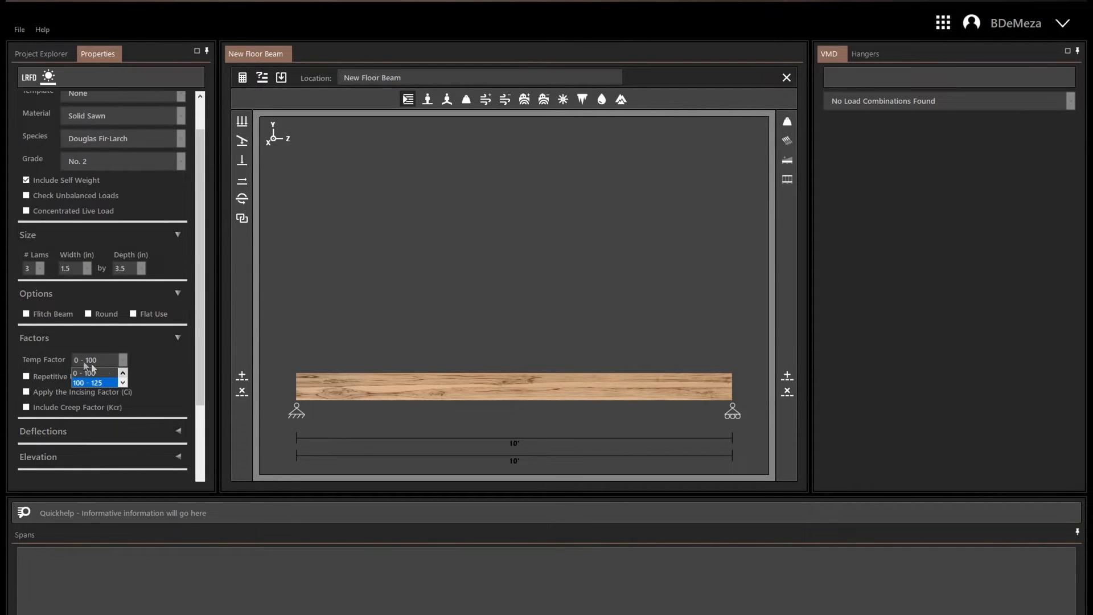
left_click(56, 347)
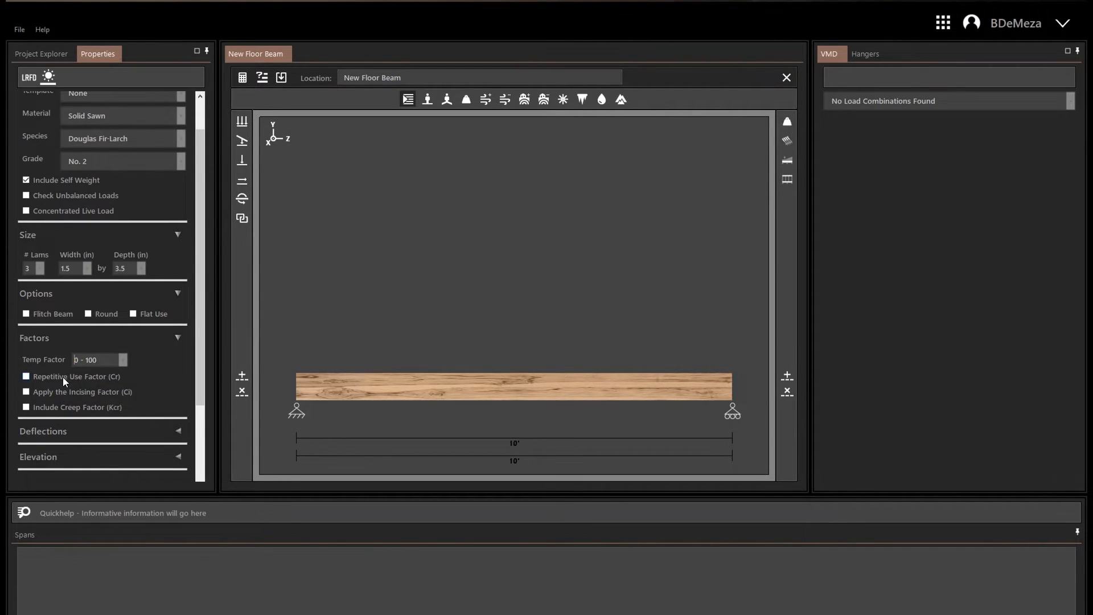
Try the Repetitive Use Factor (Cr) and Incising Factor (Ci) options, clearing both.
left_click(25, 376)
left_click(26, 392)
left_click(27, 392)
left_click(25, 376)
Expand the Deflections and Elevation sections and review the live and total load deflection limits and the left elevation.
left_click(180, 431)
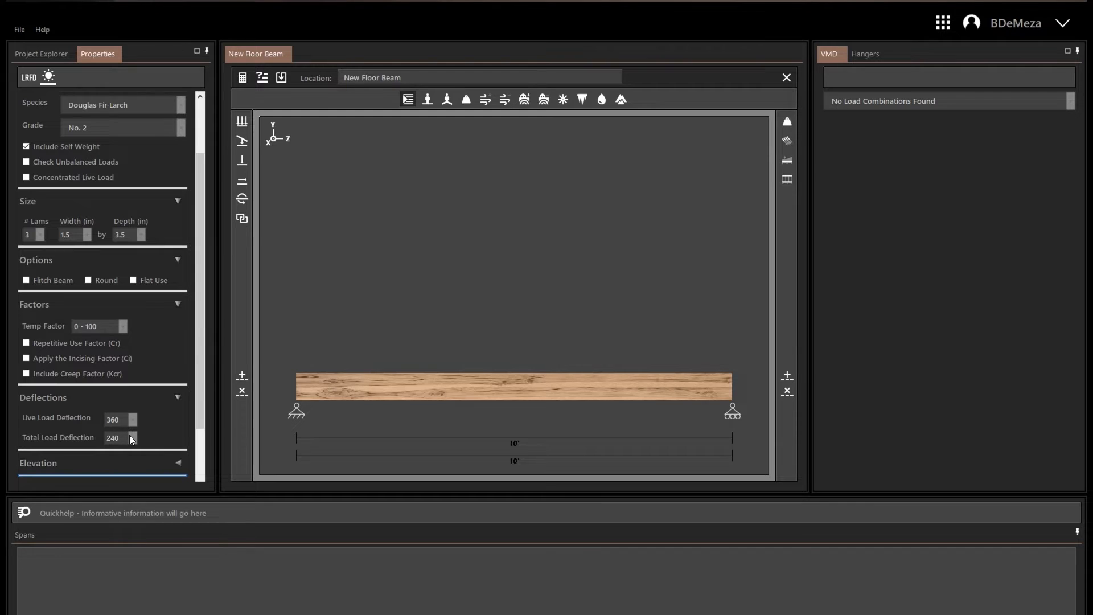
left_click(135, 421)
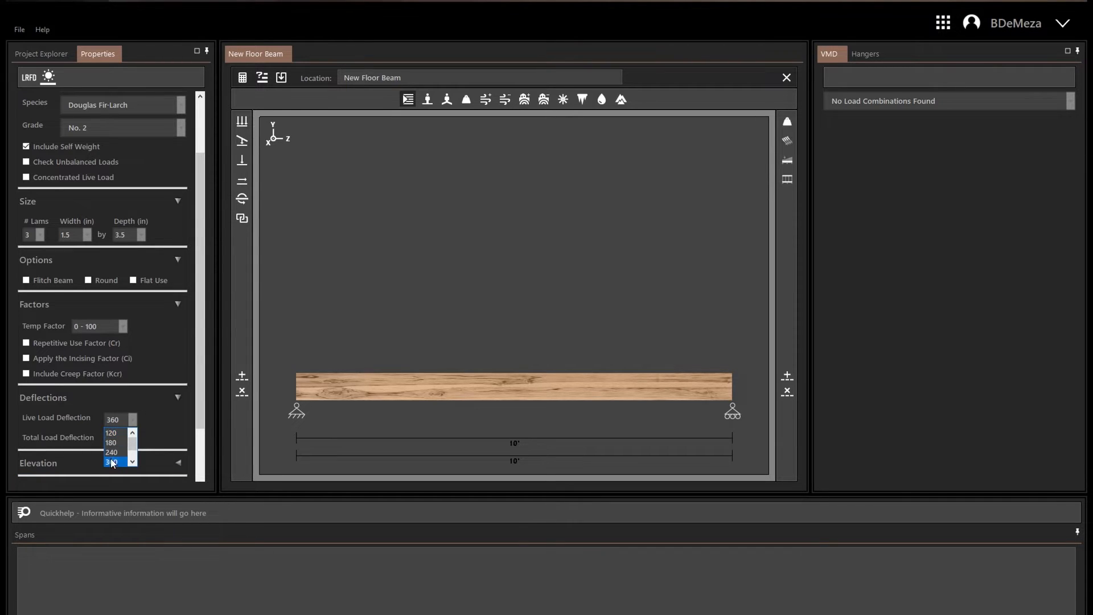
left_click(132, 435)
left_click(176, 437)
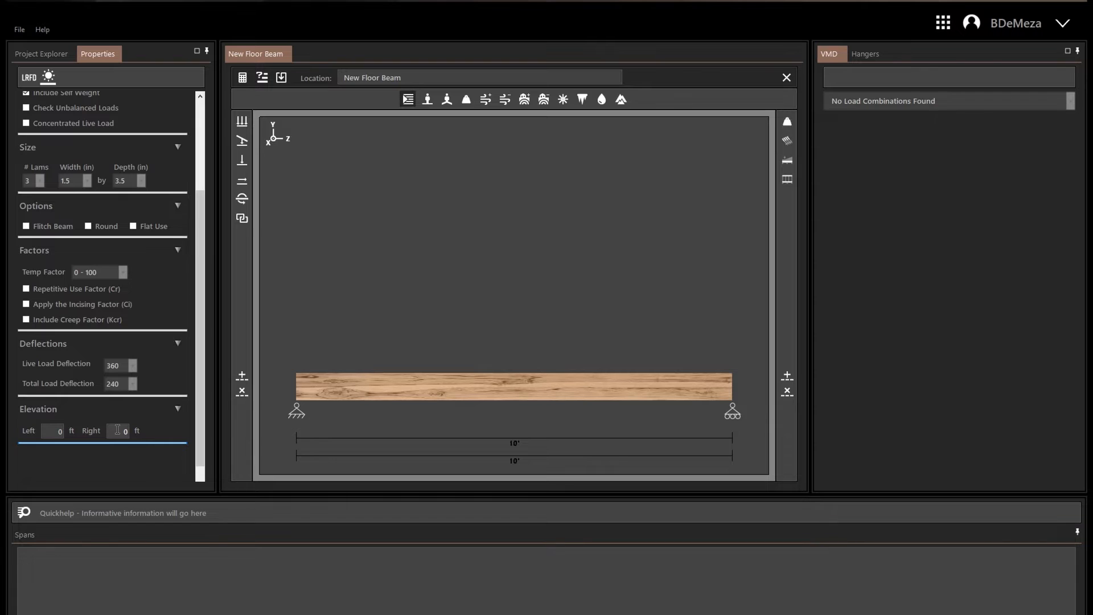
left_click(54, 431)
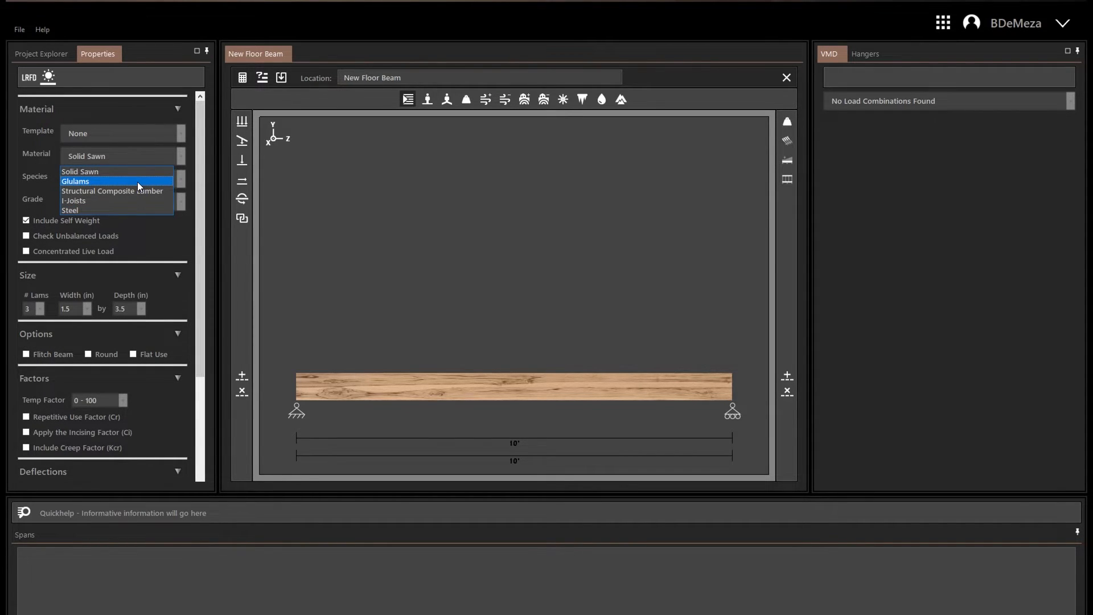
Change the beam material to Glulams and try the Curved Glulam option with its radius setting, clearing it.
left_click(138, 181)
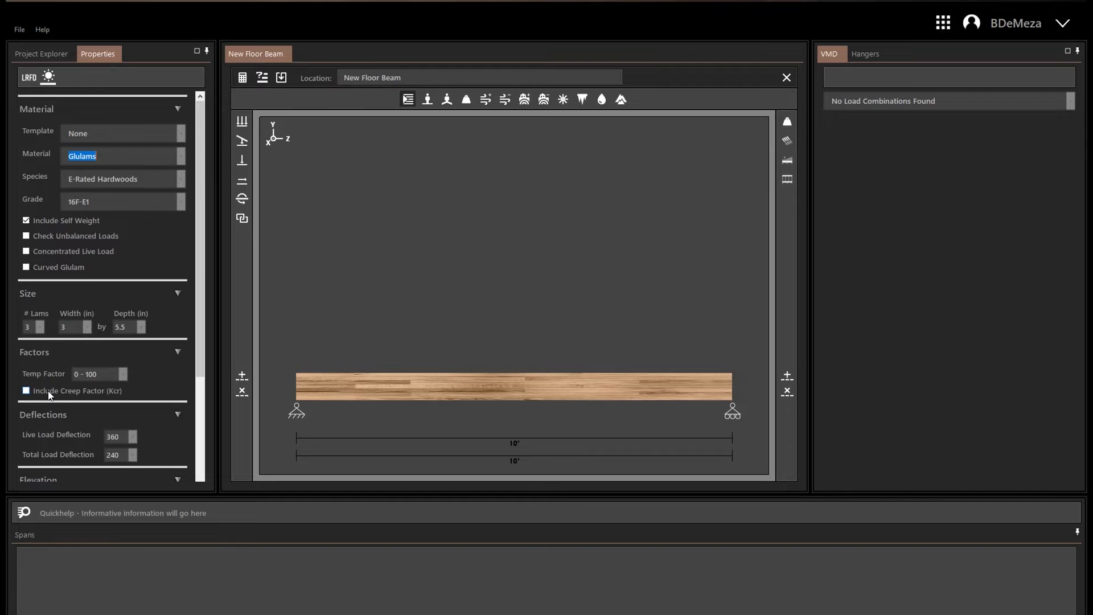
left_click(64, 273)
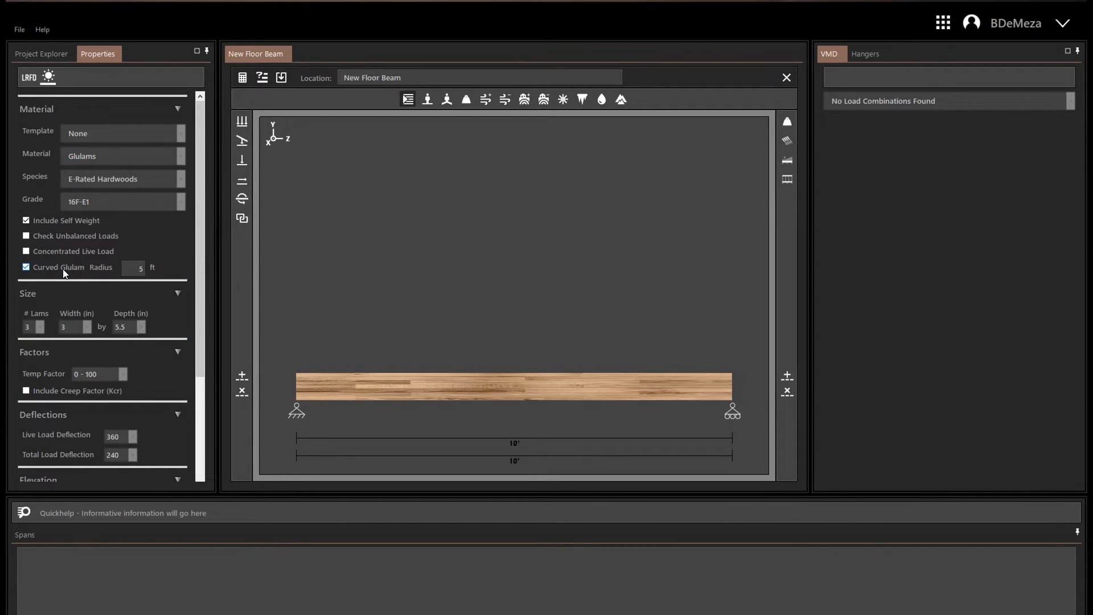
double_click(134, 270)
left_click(37, 268)
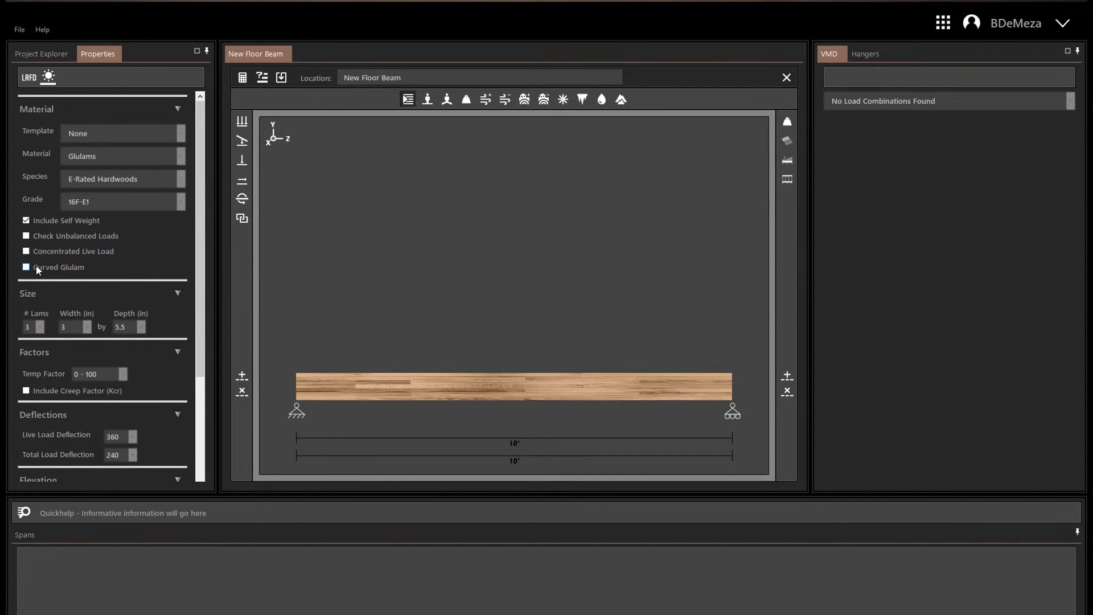
Set the glulam species to Stress Class Rated 24F-1.8E and the grade to 24F-1.8E Balanced, with 1 lam.
left_click(182, 182)
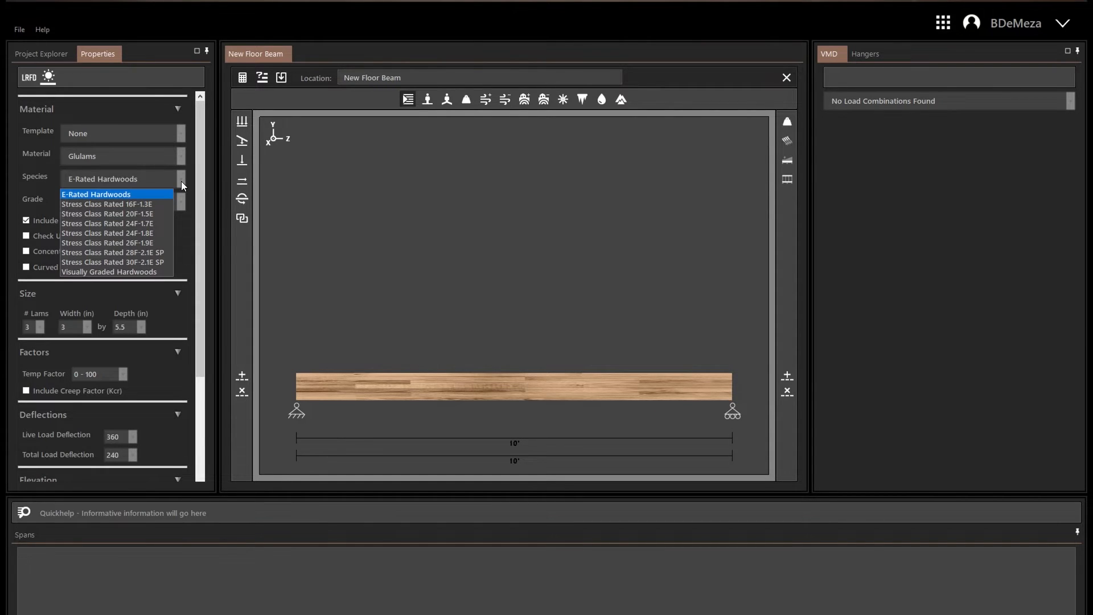
left_click(107, 233)
left_click(182, 198)
left_click(114, 215)
scroll(131, 252, "down", 2)
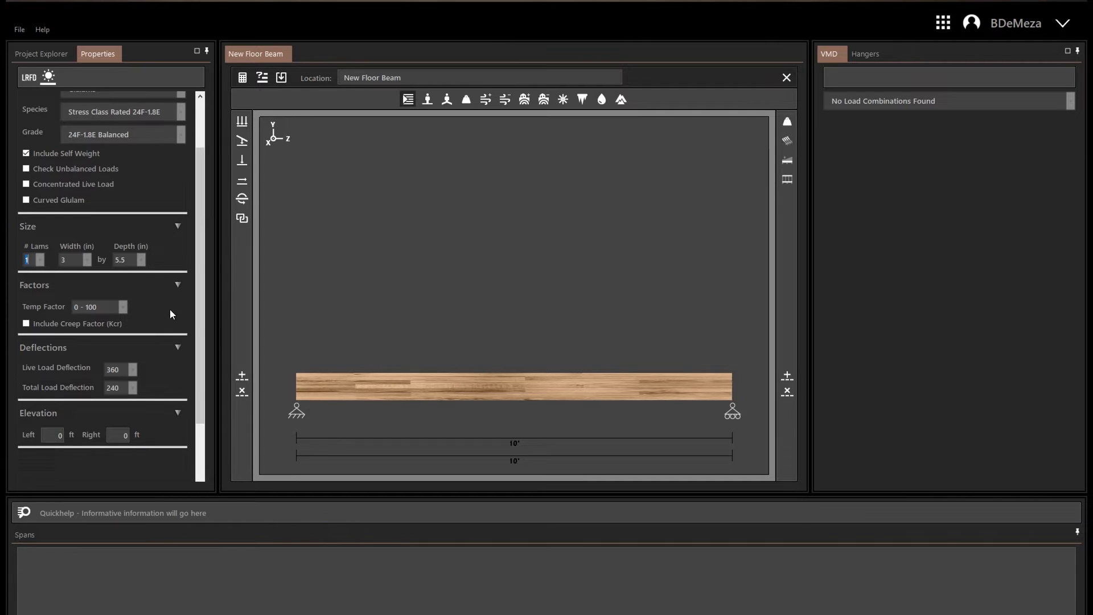
Change the material to Structural Composite Lumber with Boise Cascade species and 1.4E Versa_Lam LVL West grade, and review its remaining properties.
scroll(178, 199, "up", 2)
left_click(181, 144)
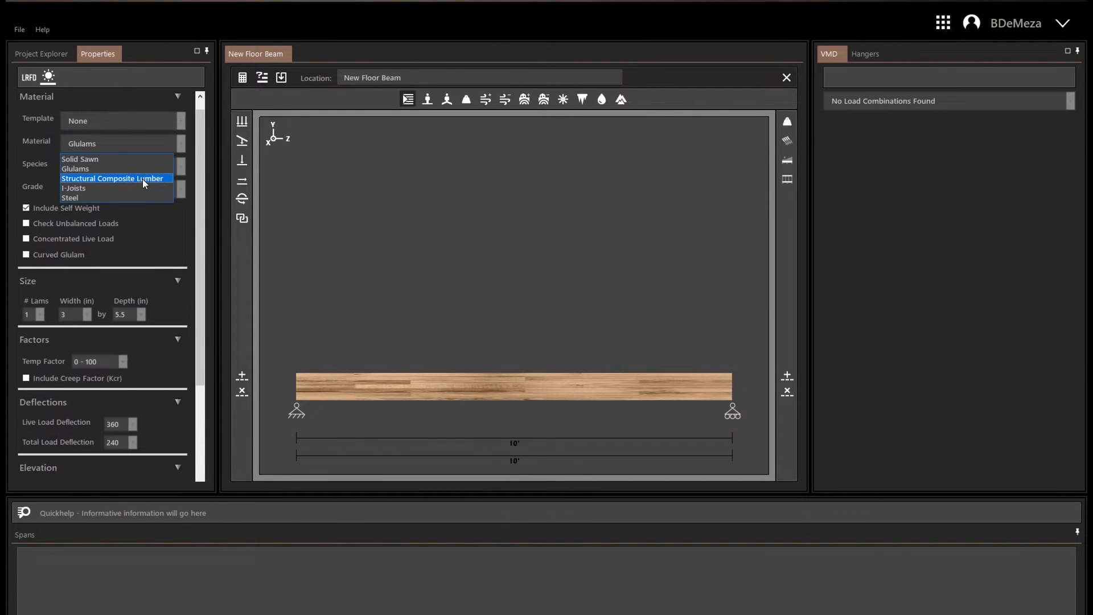
left_click(142, 179)
left_click(181, 166)
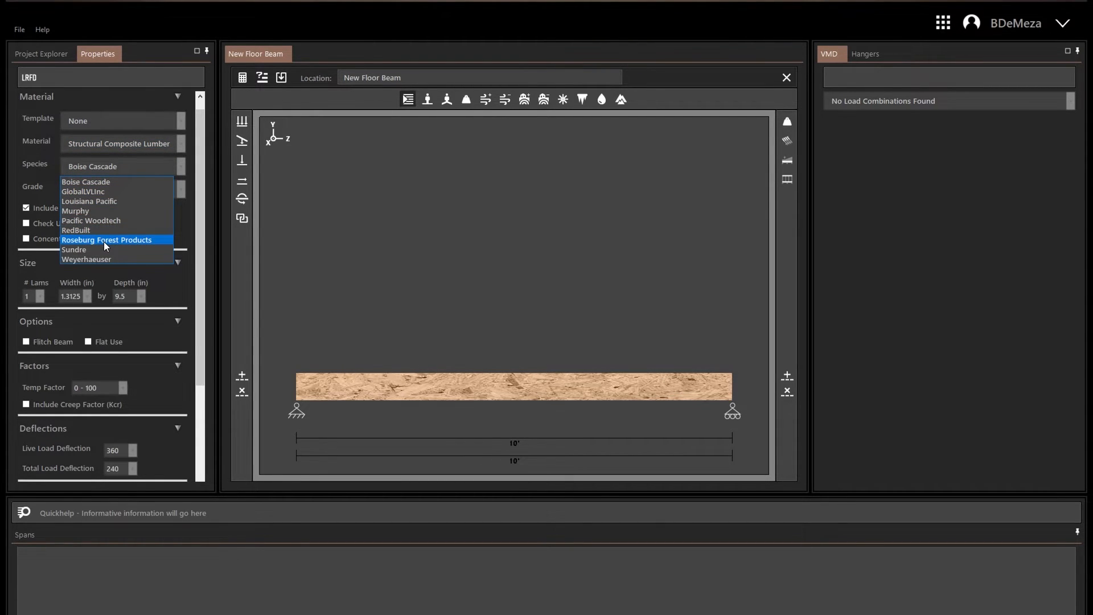
left_click(112, 183)
left_click(180, 190)
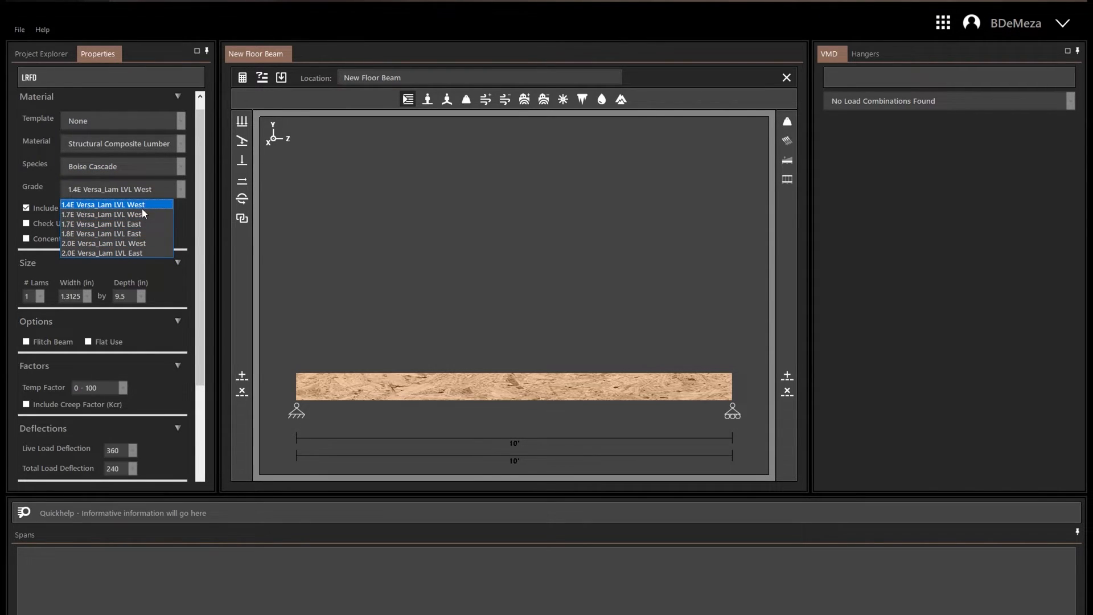
left_click(164, 207)
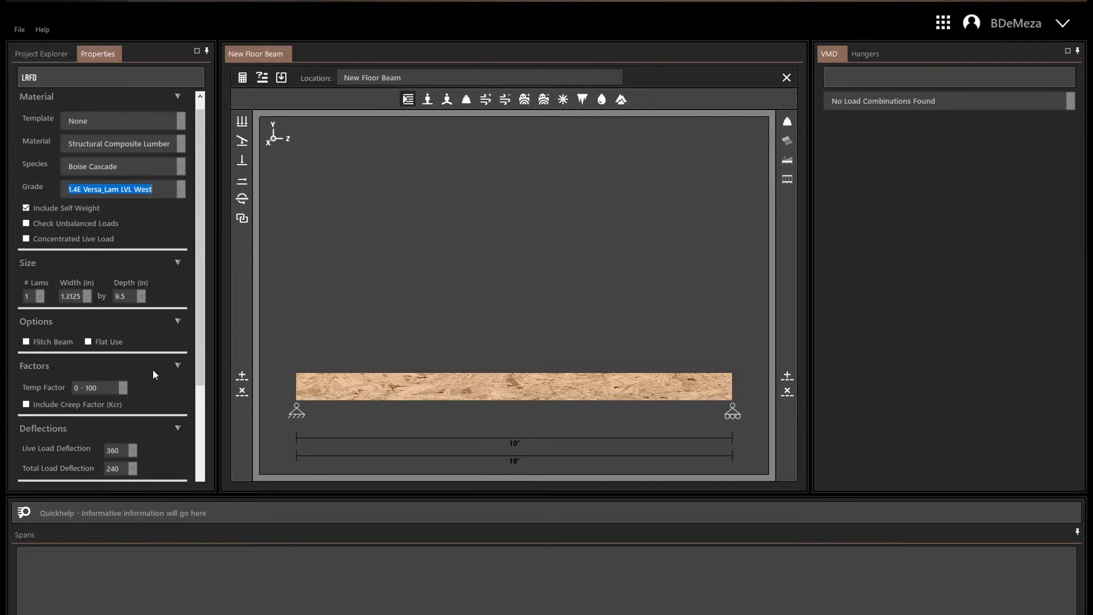
scroll(174, 381, "down", 2)
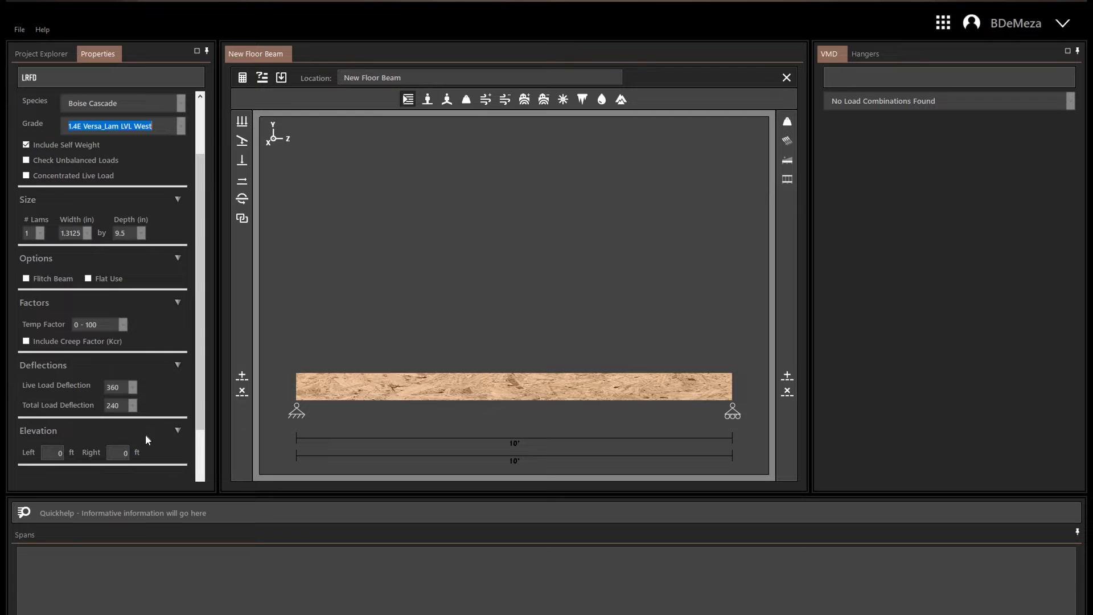
scroll(140, 418, "up", 3)
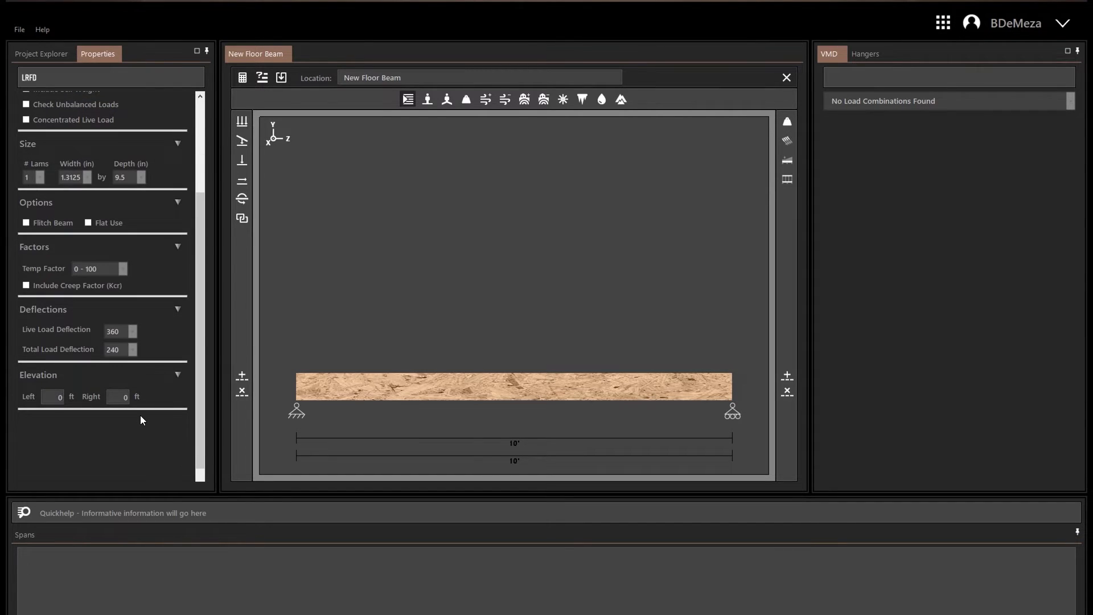
Change the material to I-Joists and review the available species, grades and depths.
left_click(183, 156)
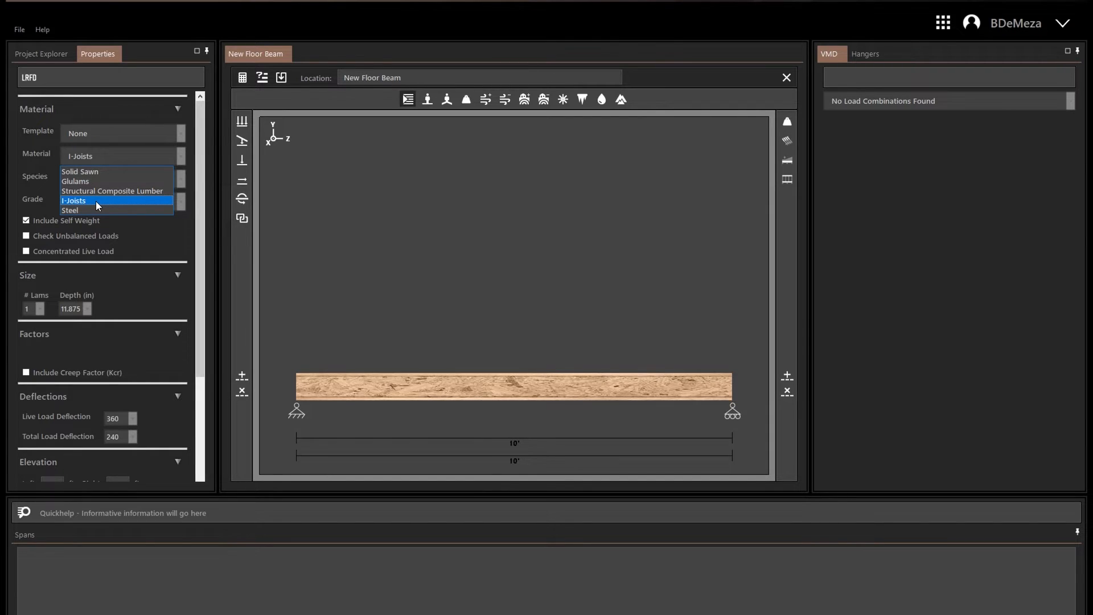
left_click(95, 200)
left_click(117, 179)
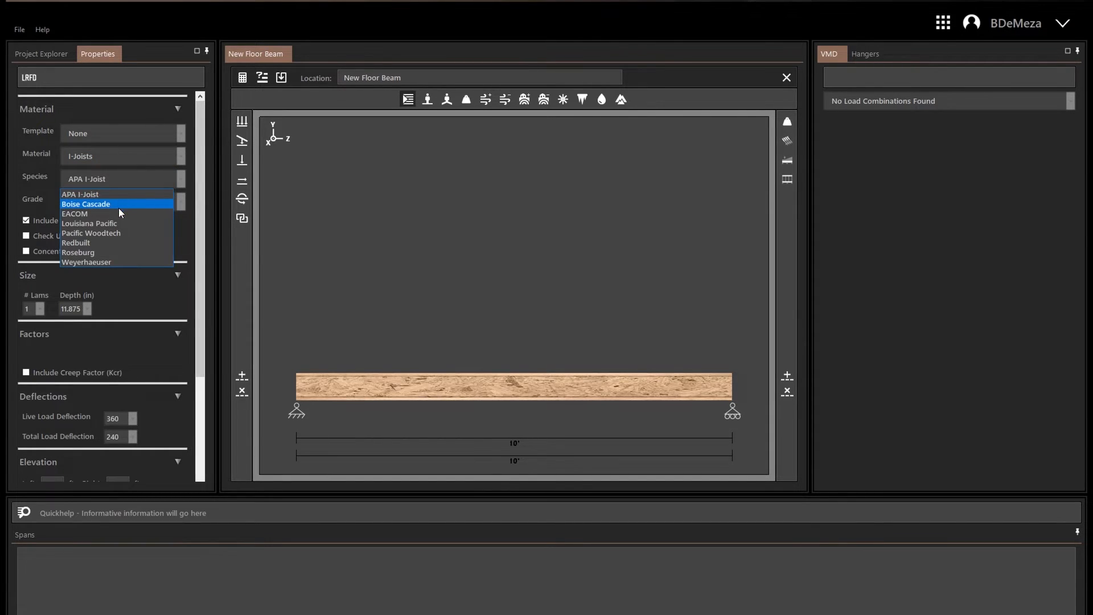
left_click(183, 199)
left_click(180, 200)
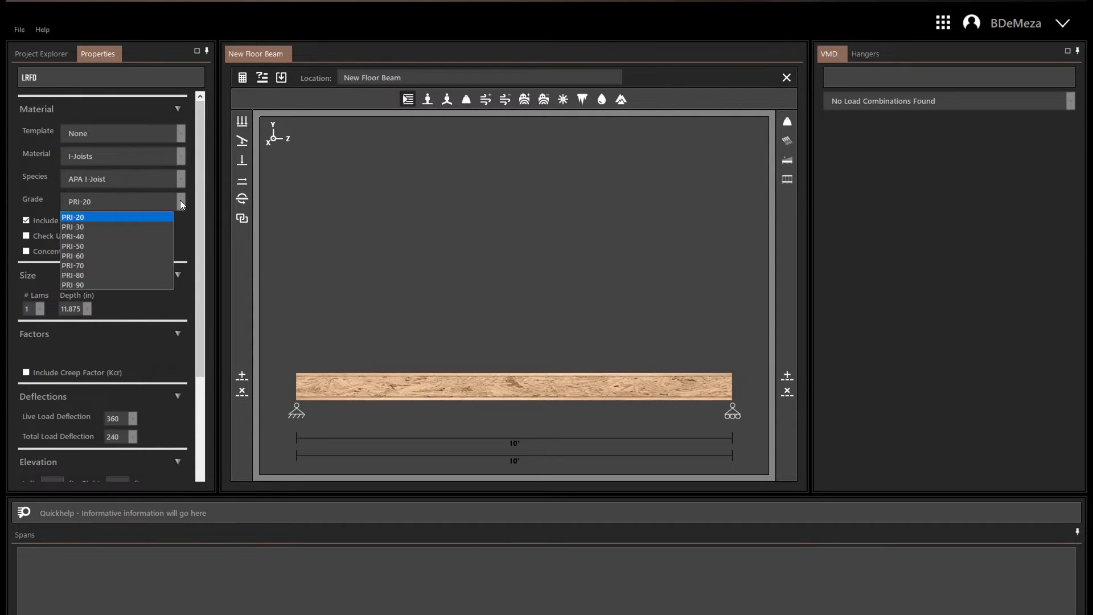
left_click(179, 227)
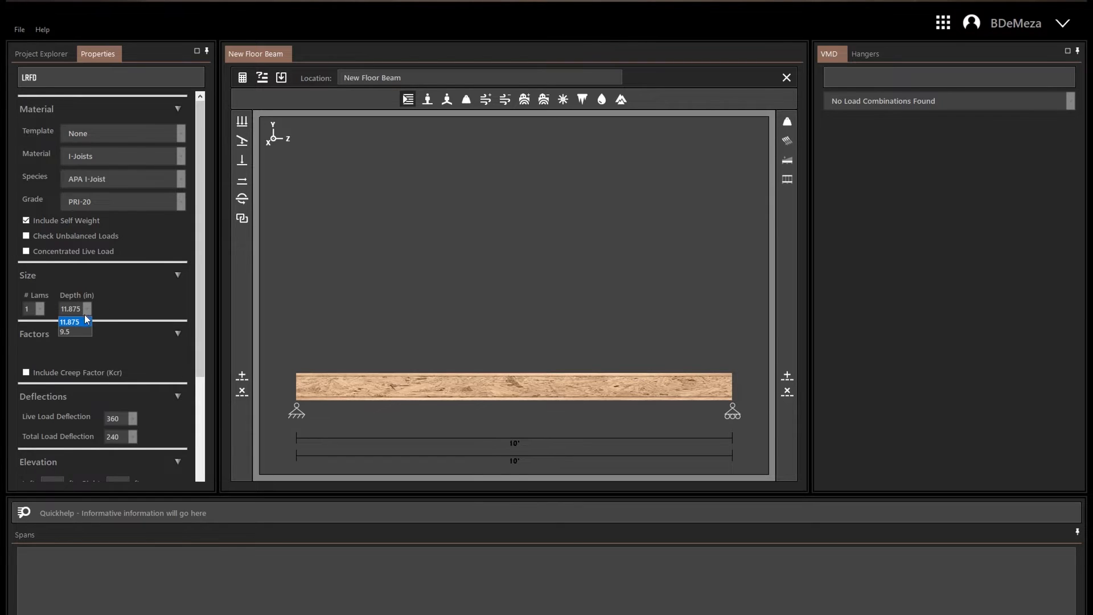
left_click(99, 306)
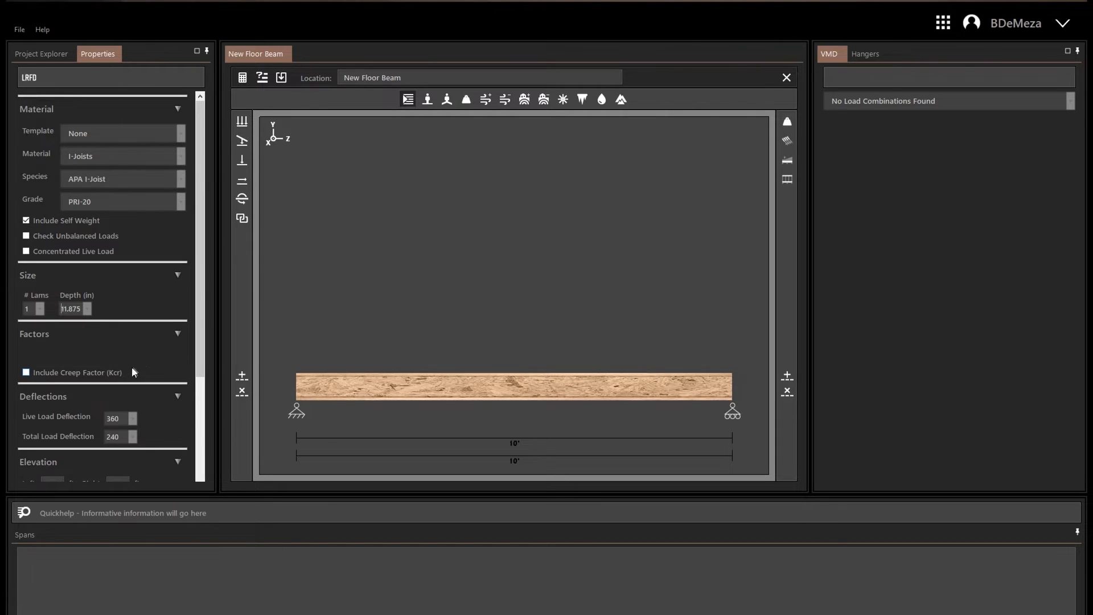
scroll(159, 350, "down", 1)
Change the beam material to Steel and choose W Shapes as the species.
scroll(159, 350, "up", 1)
left_click(121, 156)
left_click(129, 211)
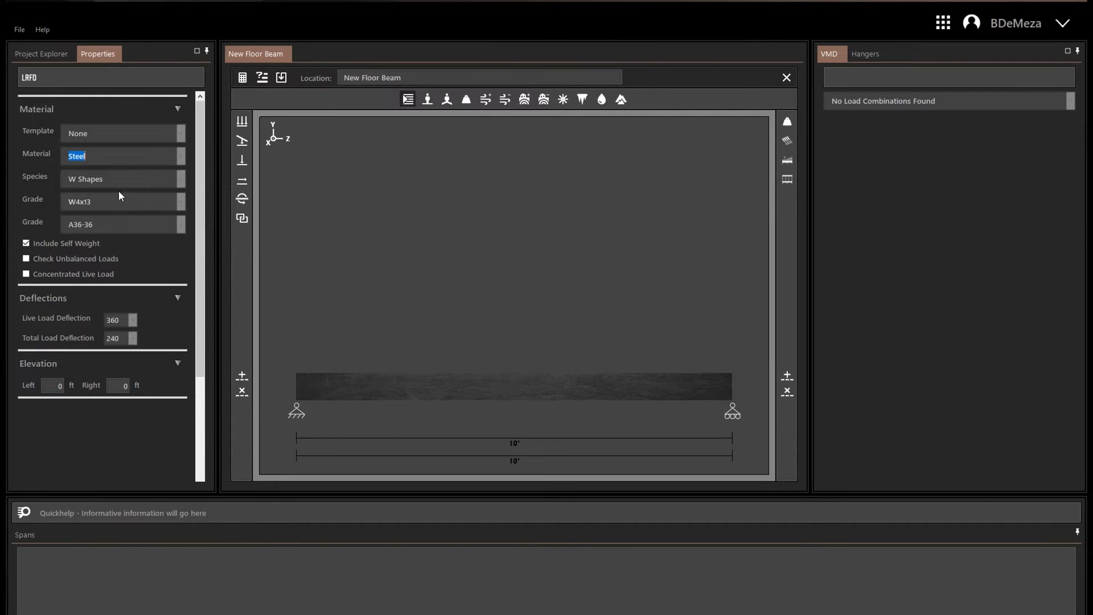
left_click(180, 179)
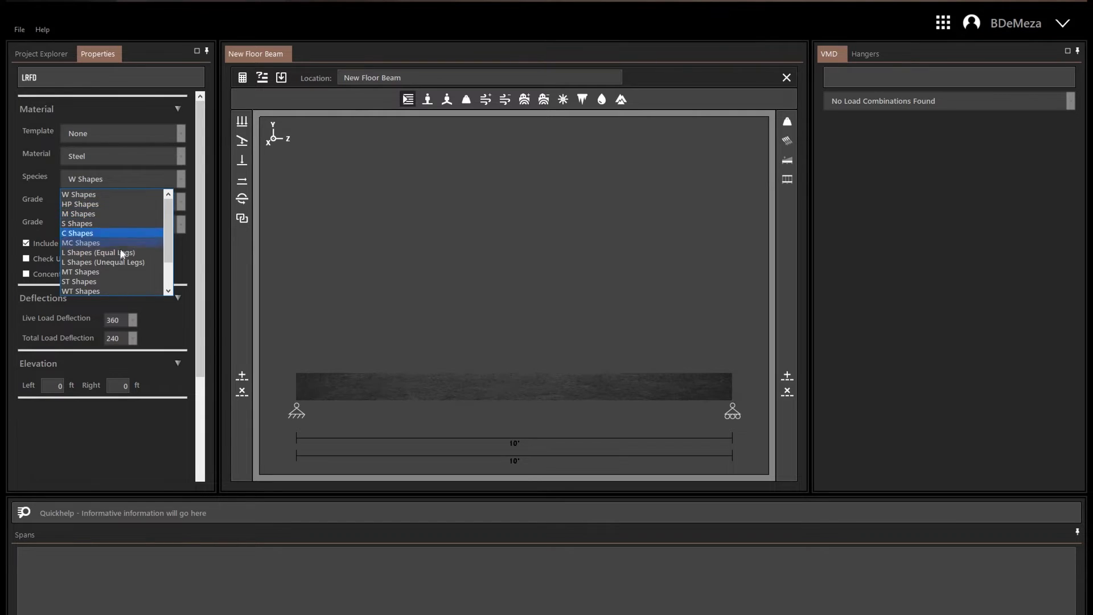
left_click(125, 197)
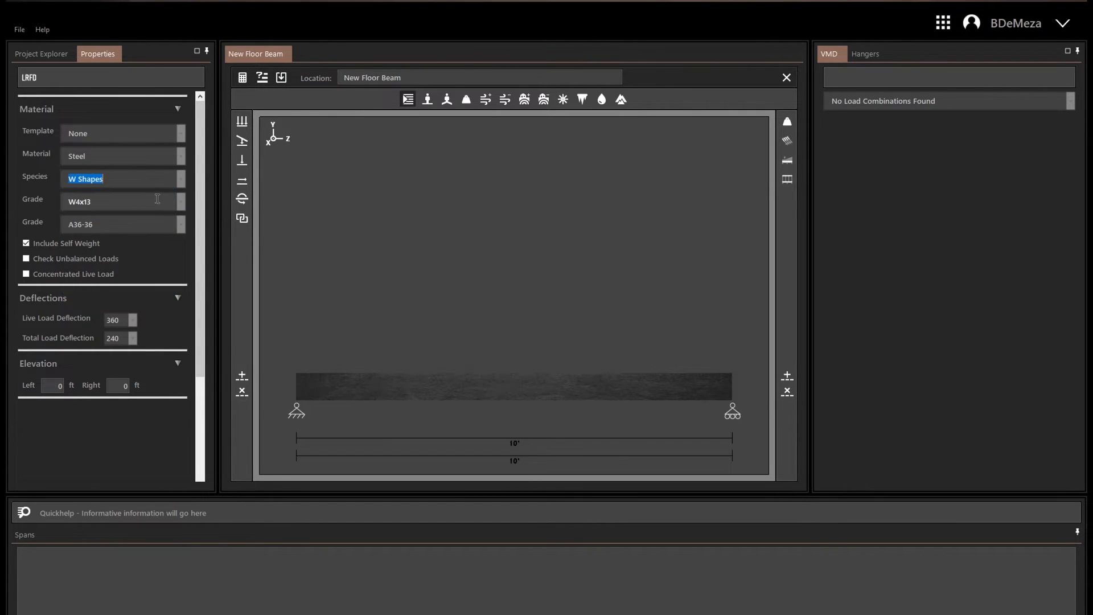
Set the steel section to W10x33 and review the available steel grades.
left_click(182, 205)
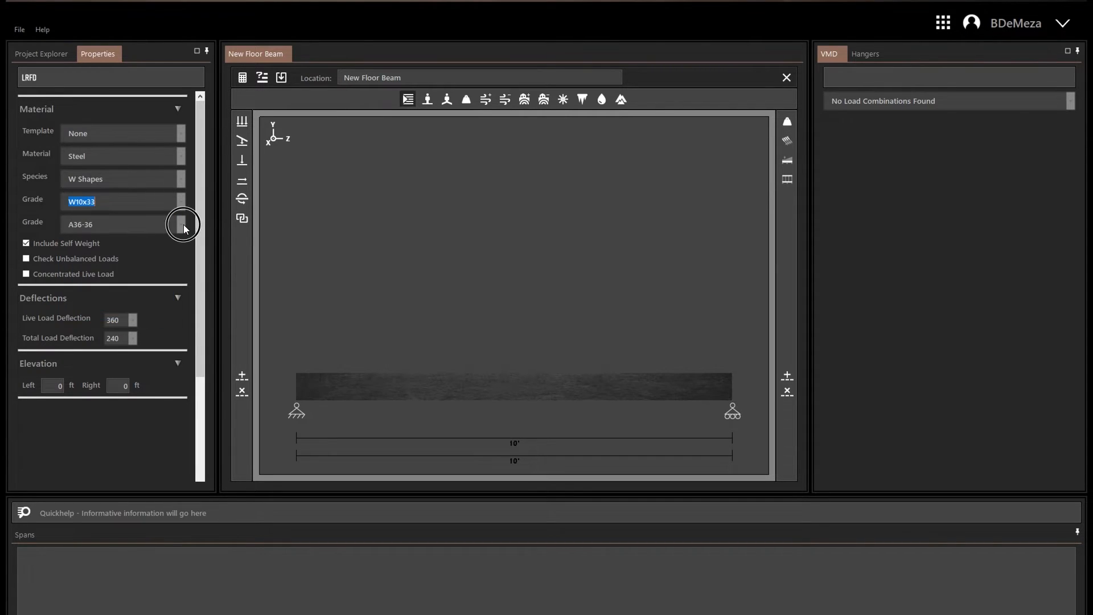
left_click(183, 224)
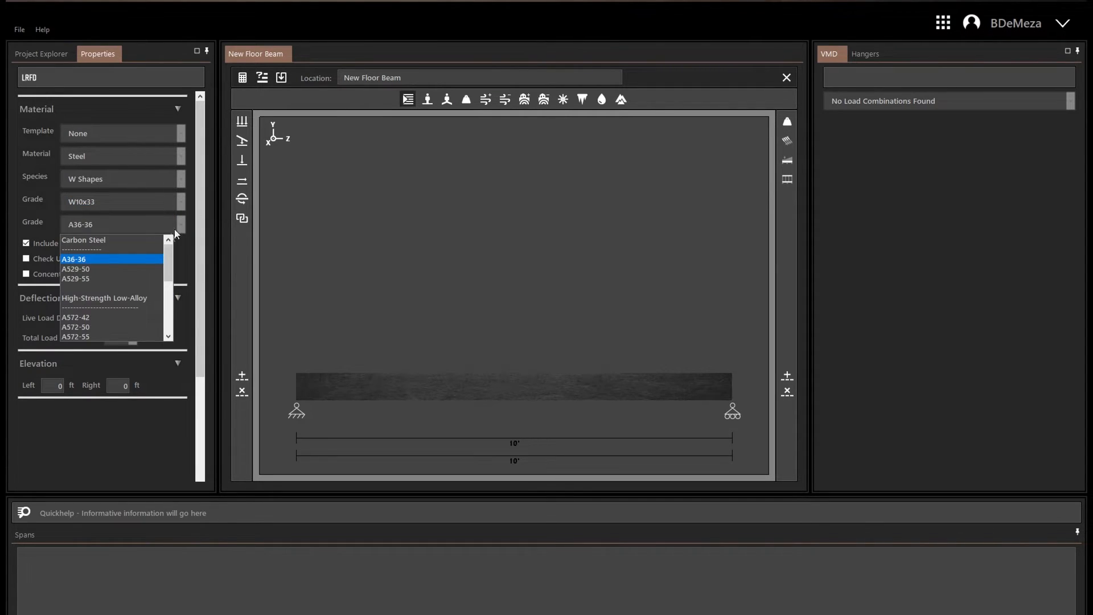
scroll(169, 262, "down", 3)
left_click(90, 245)
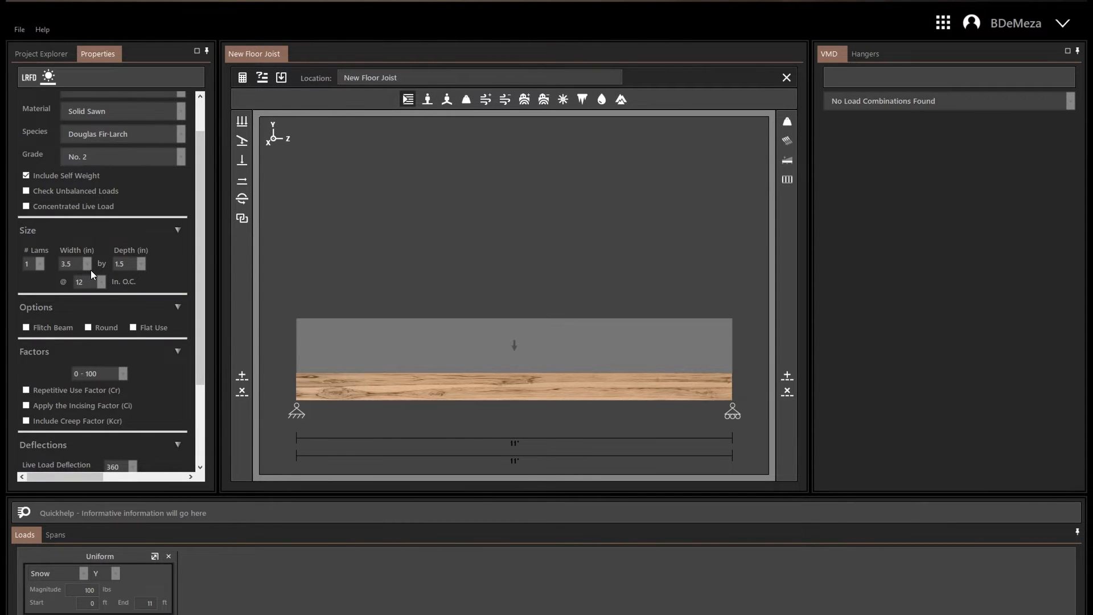
Examine the floor joist's material and size properties, including the on-center spacing choices.
left_click(199, 123)
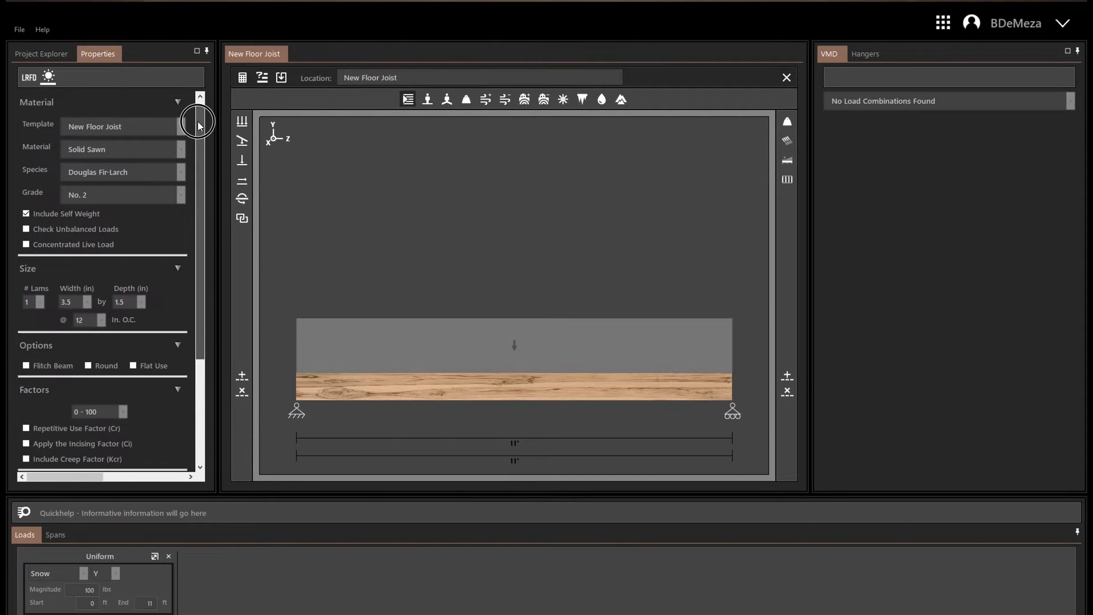
left_click_drag(199, 123, 198, 150)
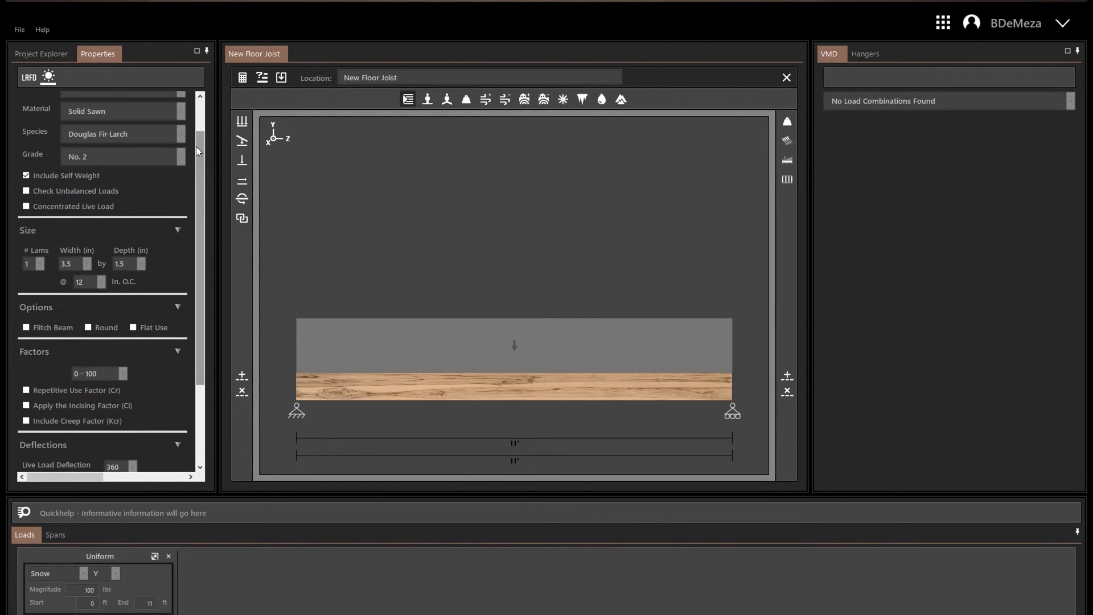
left_click(101, 282)
left_click_drag(100, 306, 99, 320)
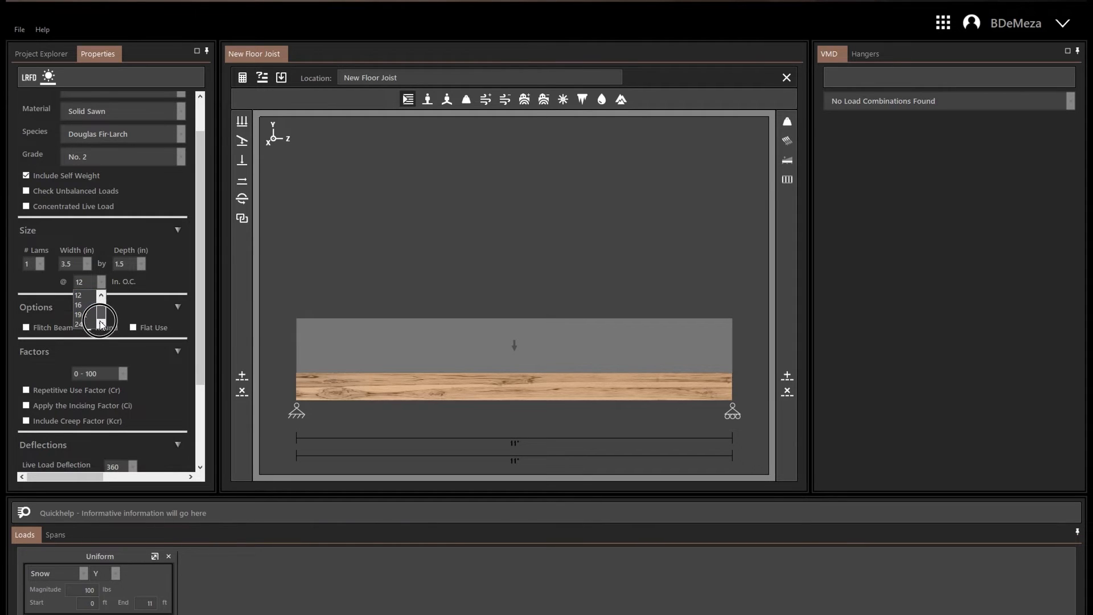
left_click(90, 283)
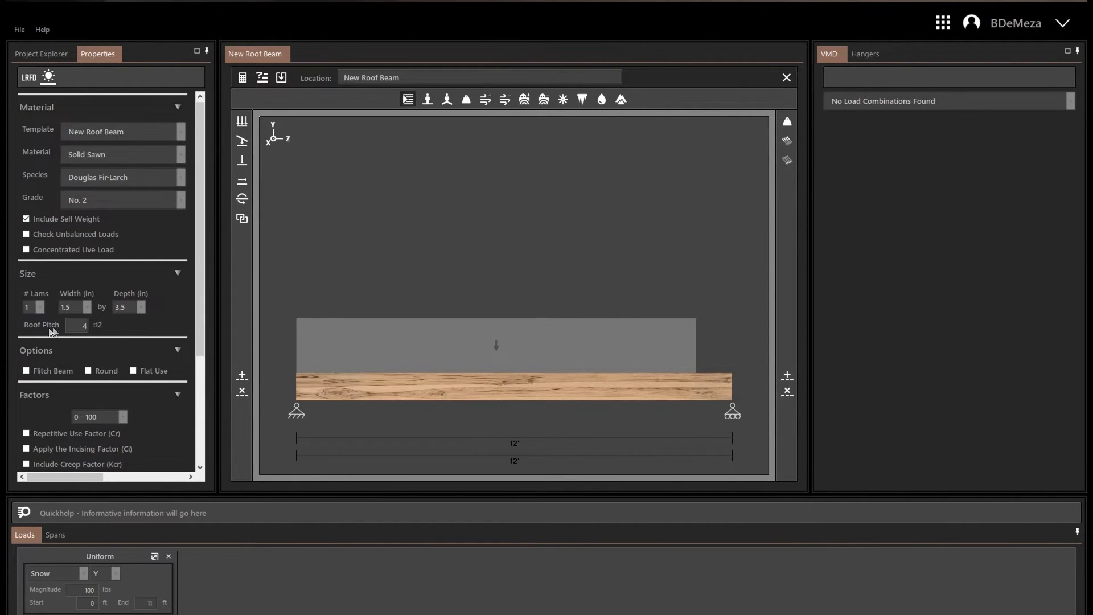
Examine the roof beam's roof pitch setting and the roof rafter's on-center spacing choices.
scroll(83, 313, "up", 1)
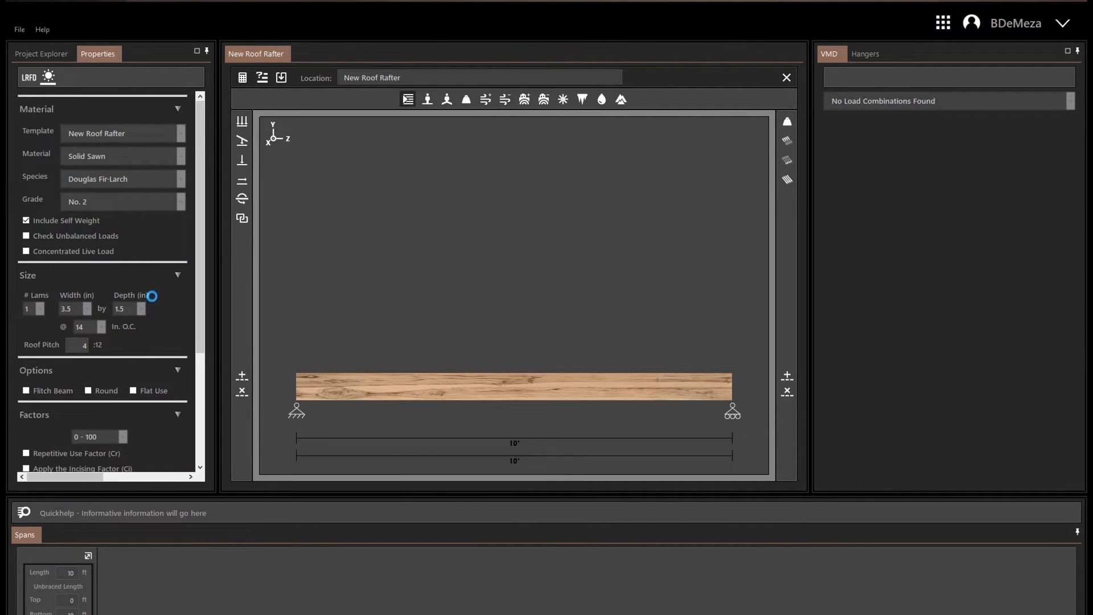
left_click(90, 328)
left_click(102, 326)
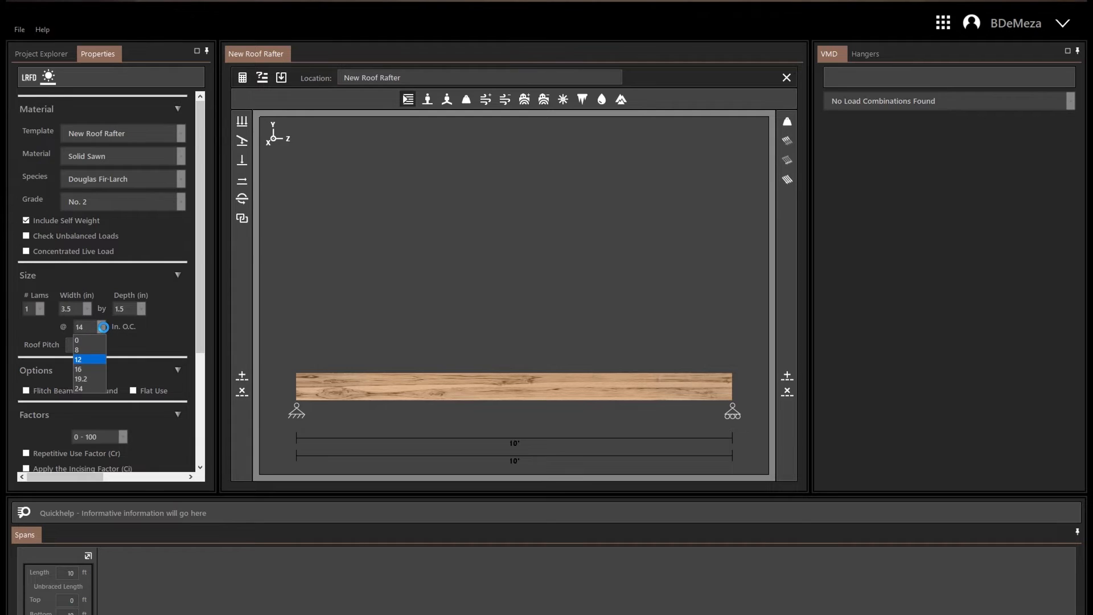
left_click(102, 327)
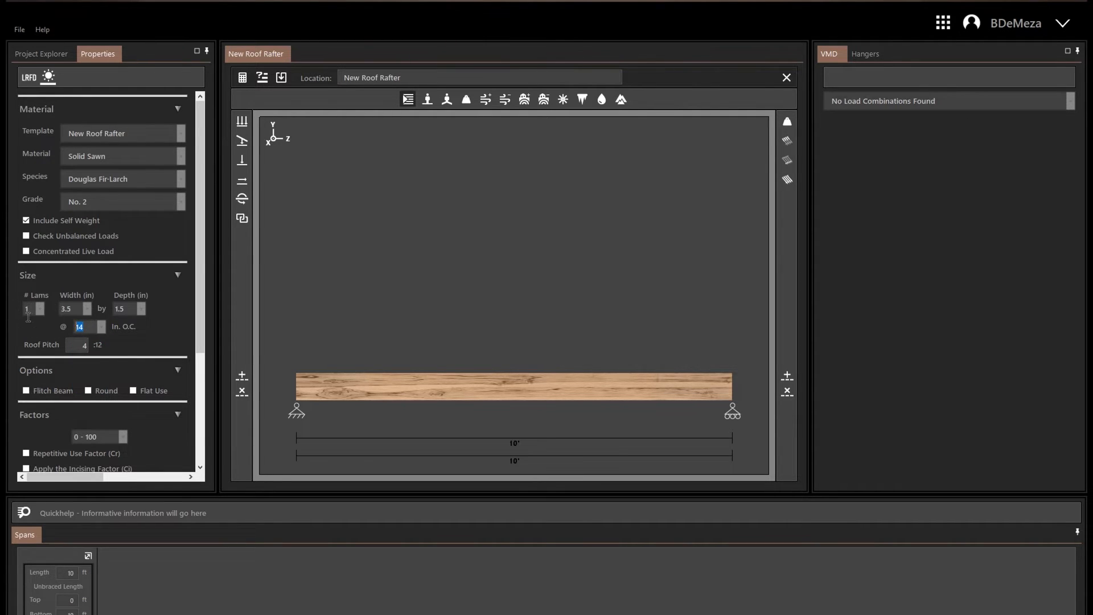
type("1")
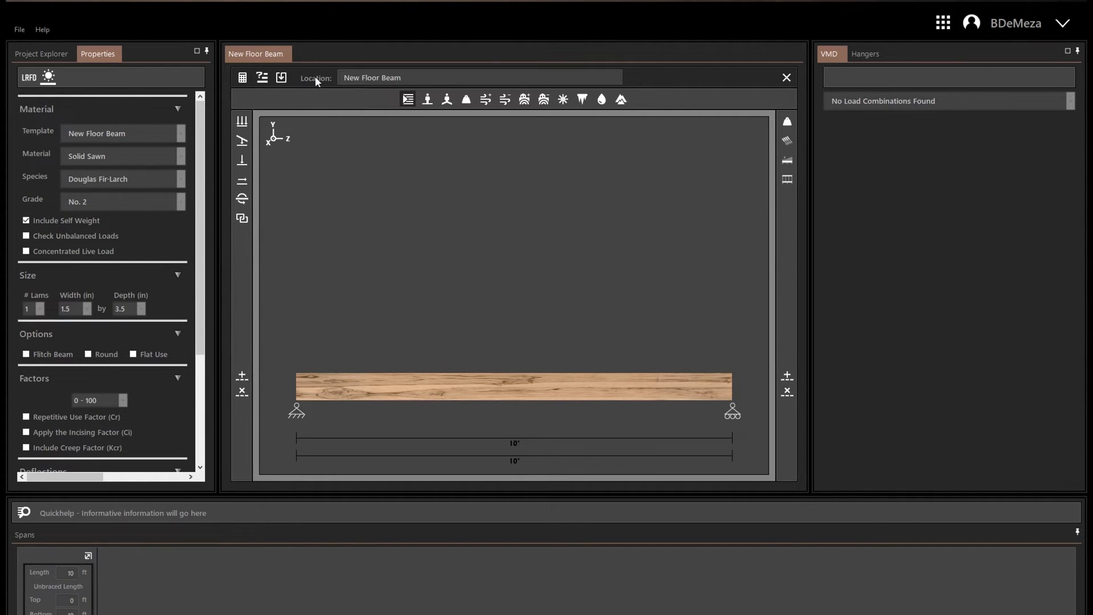
Select the entire Location name of the new floor beam.
left_click(420, 78)
left_click_drag(420, 78, 304, 57)
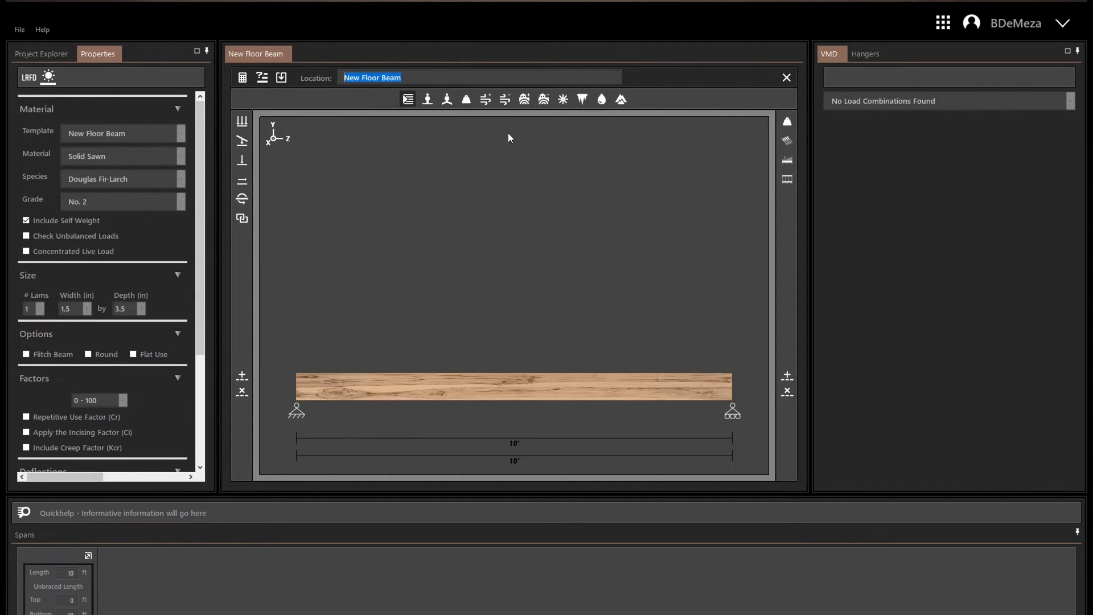
Review the support type, deflection, rotation and bearing length options for the floor beam's reaction at 0 ft.
left_click(330, 388)
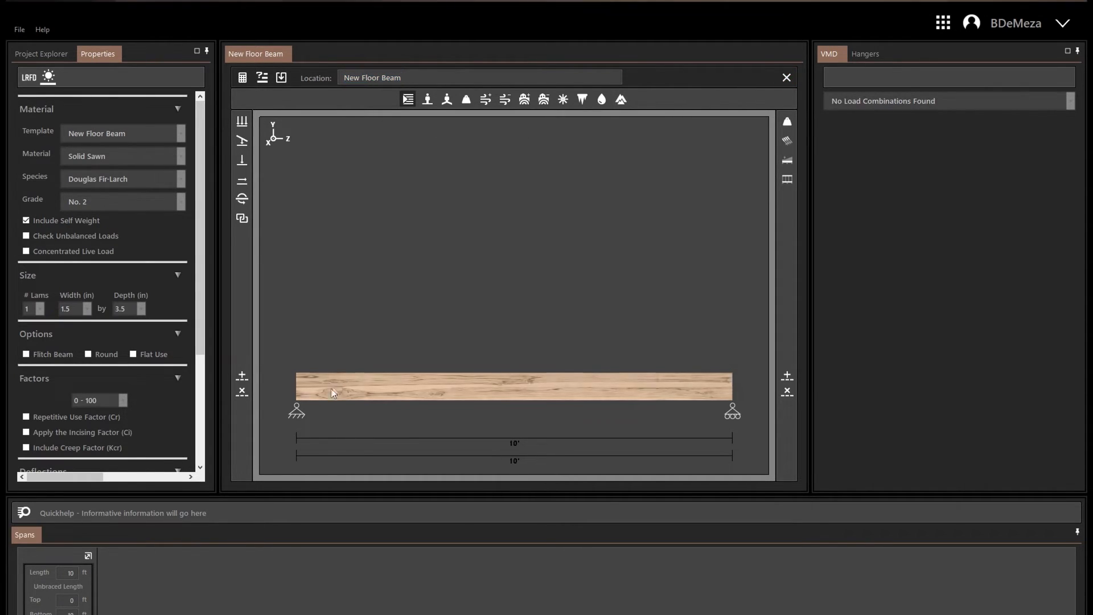
double_click(300, 414)
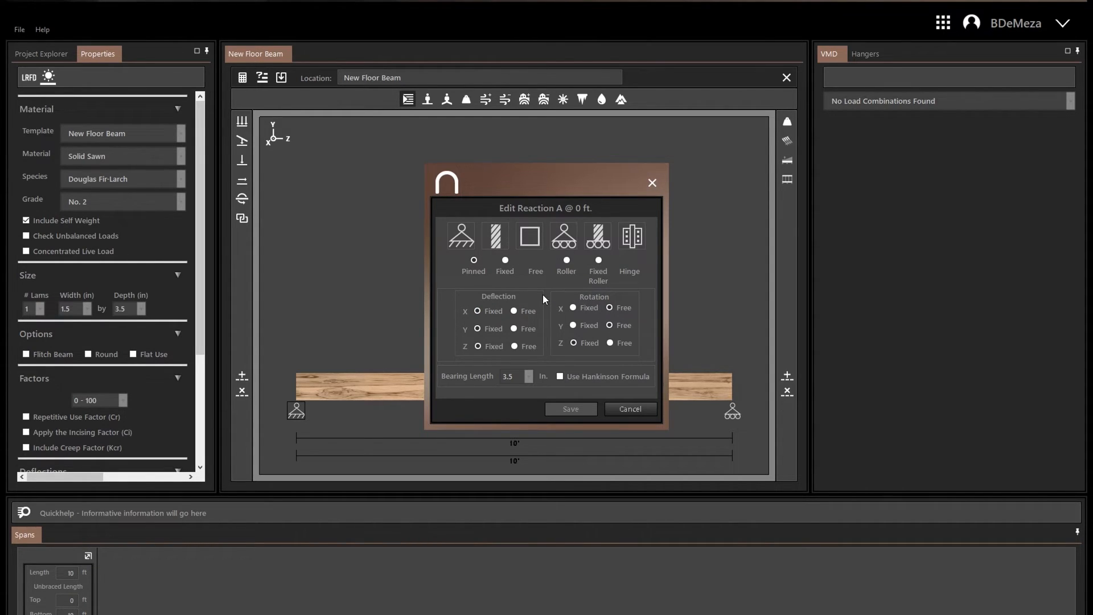
left_click(506, 260)
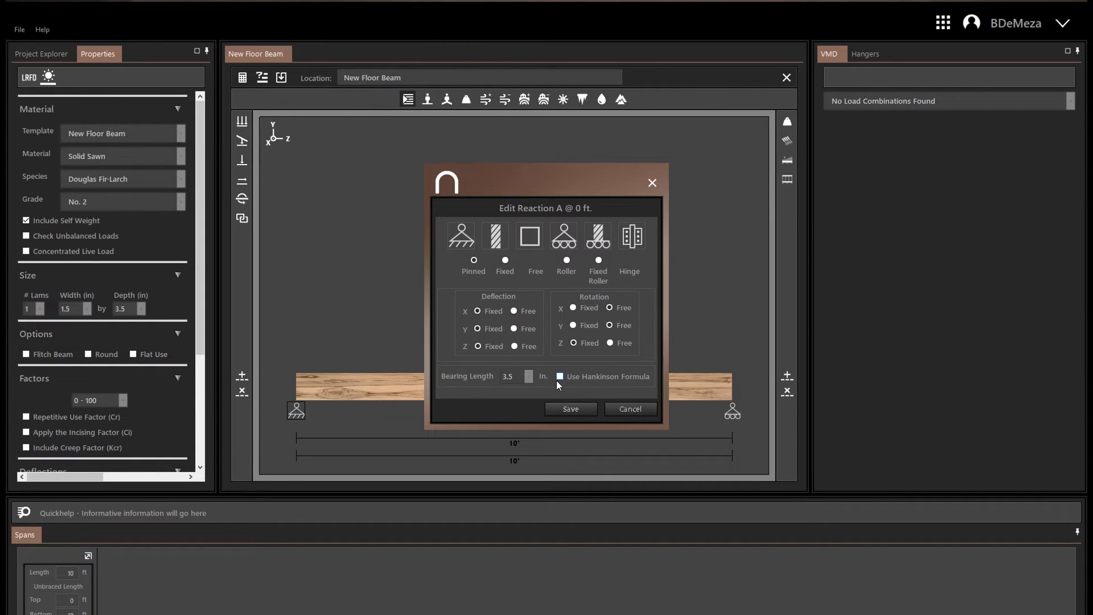
left_click(592, 409)
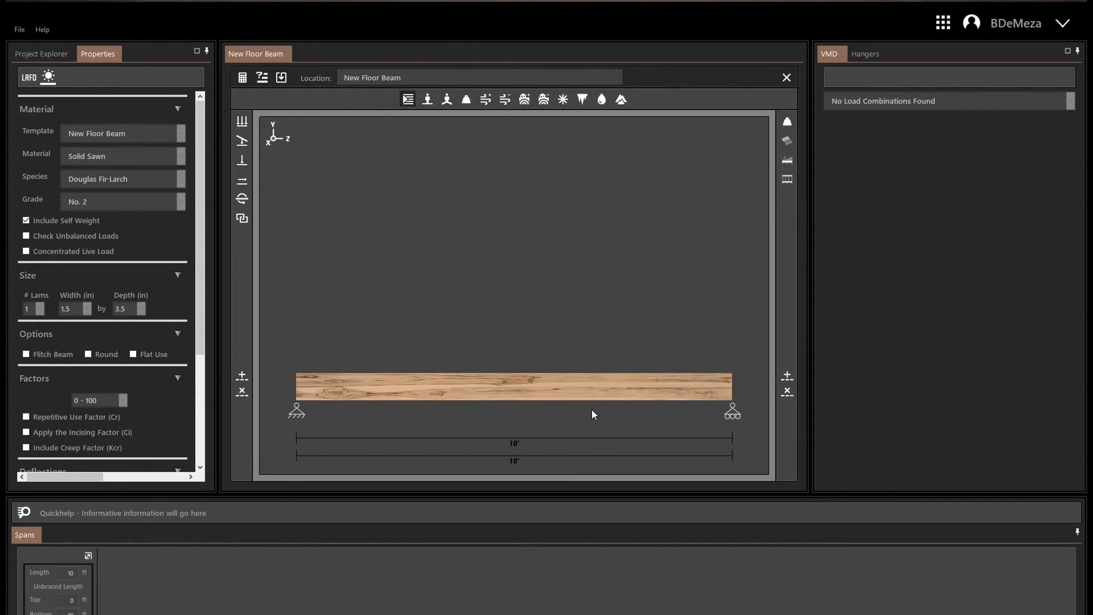
Add a 5 ft span at the beam's left end with a bottom unbraced length of 5 ft.
left_click(242, 376)
left_click_drag(617, 282, 575, 282)
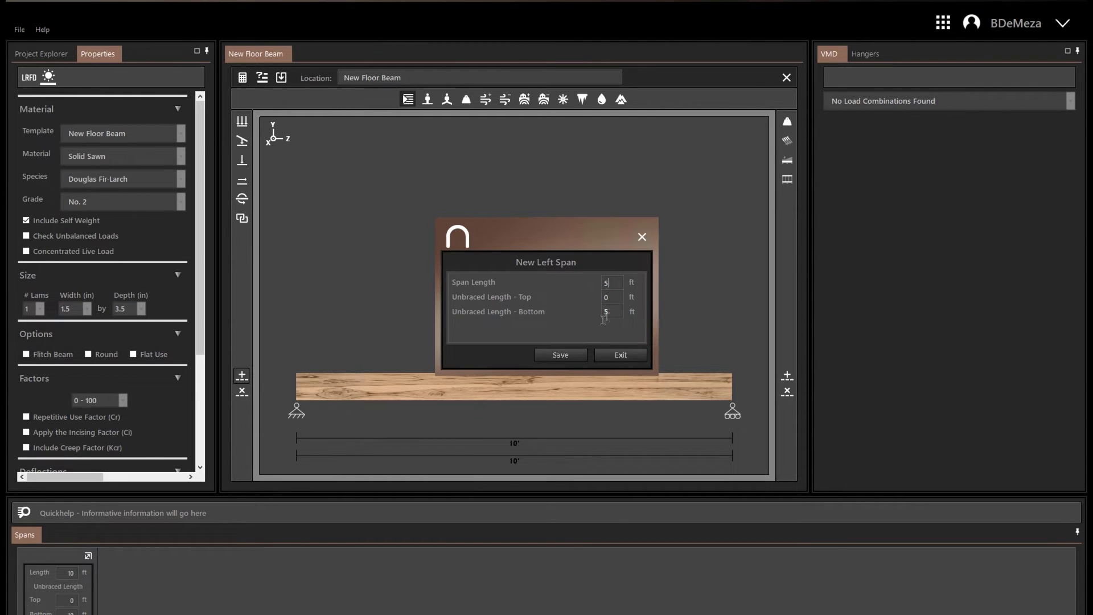
left_click(561, 354)
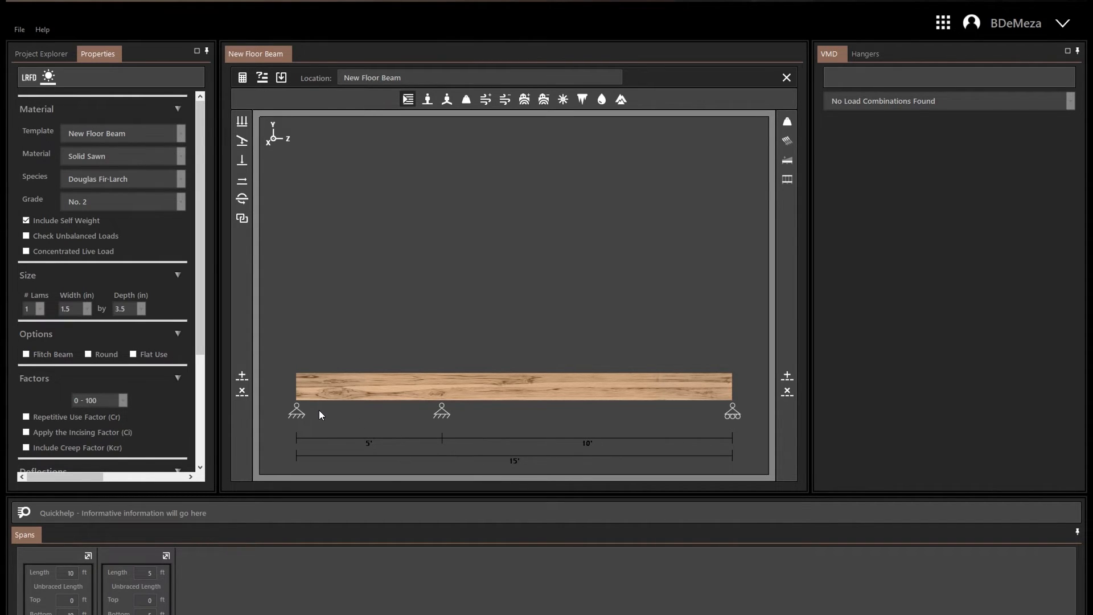
Change the reaction at 0 ft to Free so the left span is a cantilever.
left_click(297, 416)
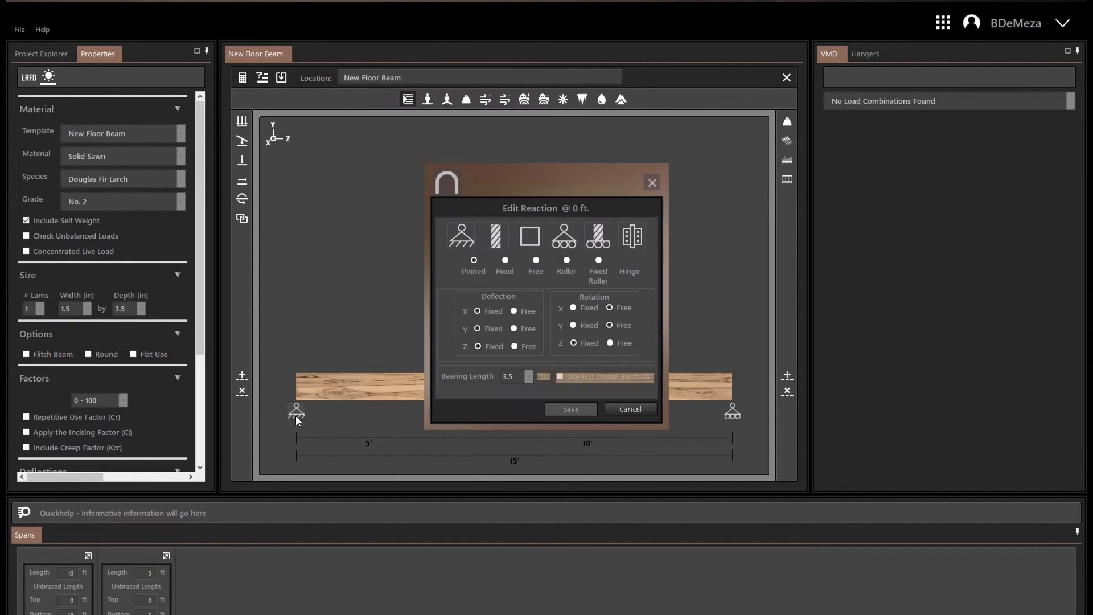
left_click(537, 262)
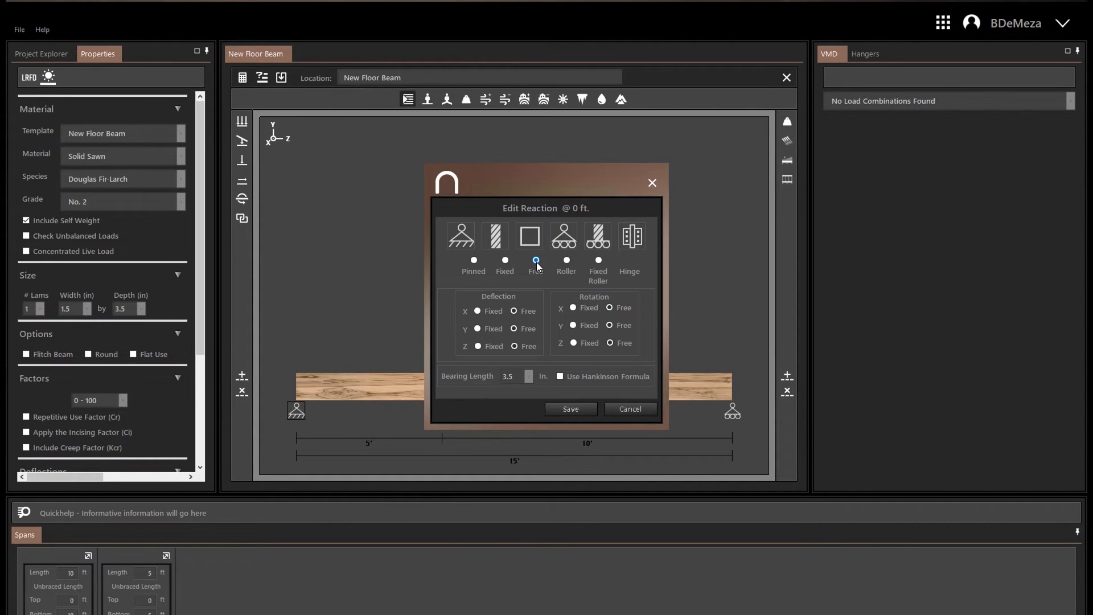
left_click(566, 409)
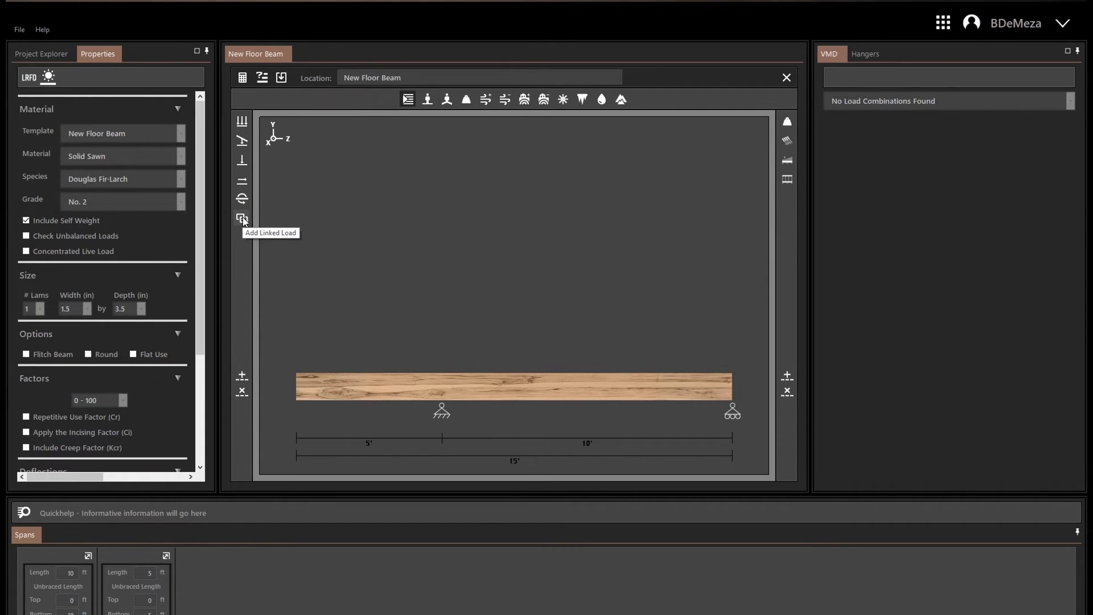
Add a 60 lbs dead uniform load on the Y axis from 0 to 15 ft, and review its edit options.
left_click(242, 120)
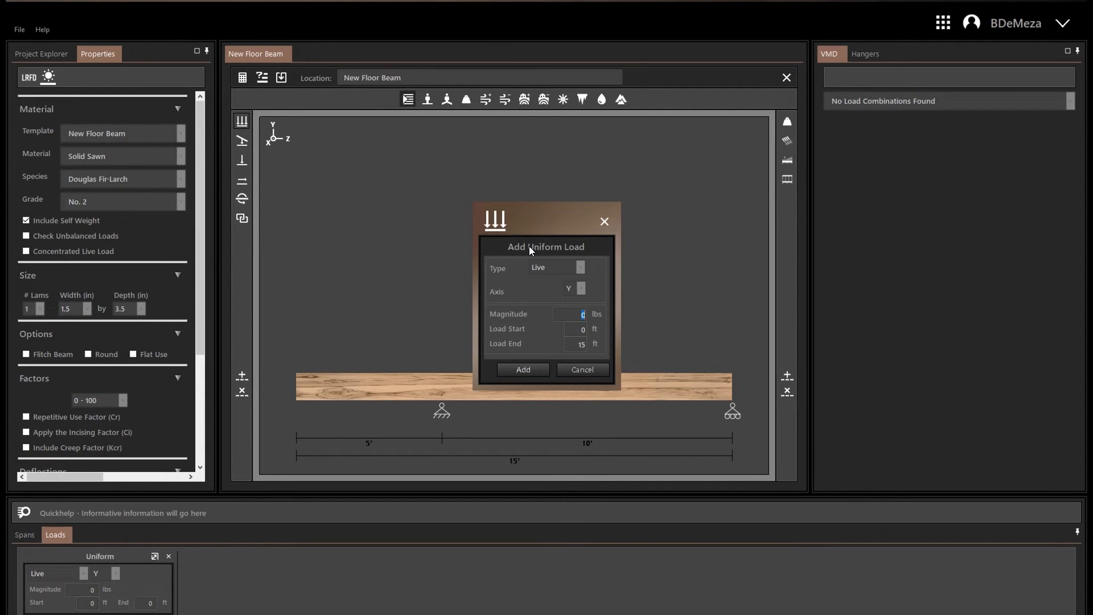
left_click(581, 269)
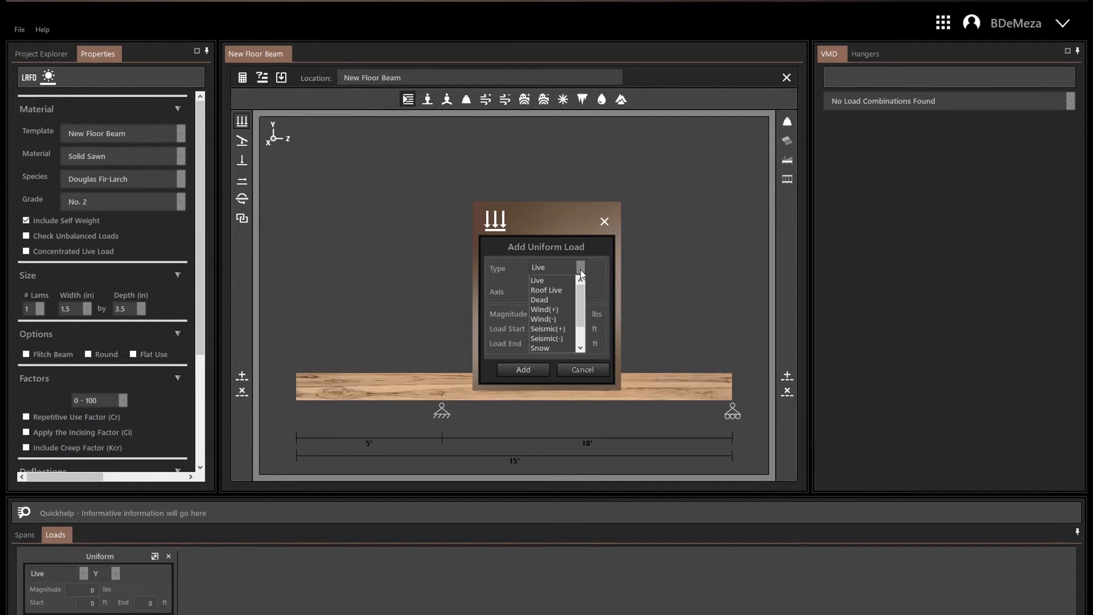
left_click(562, 300)
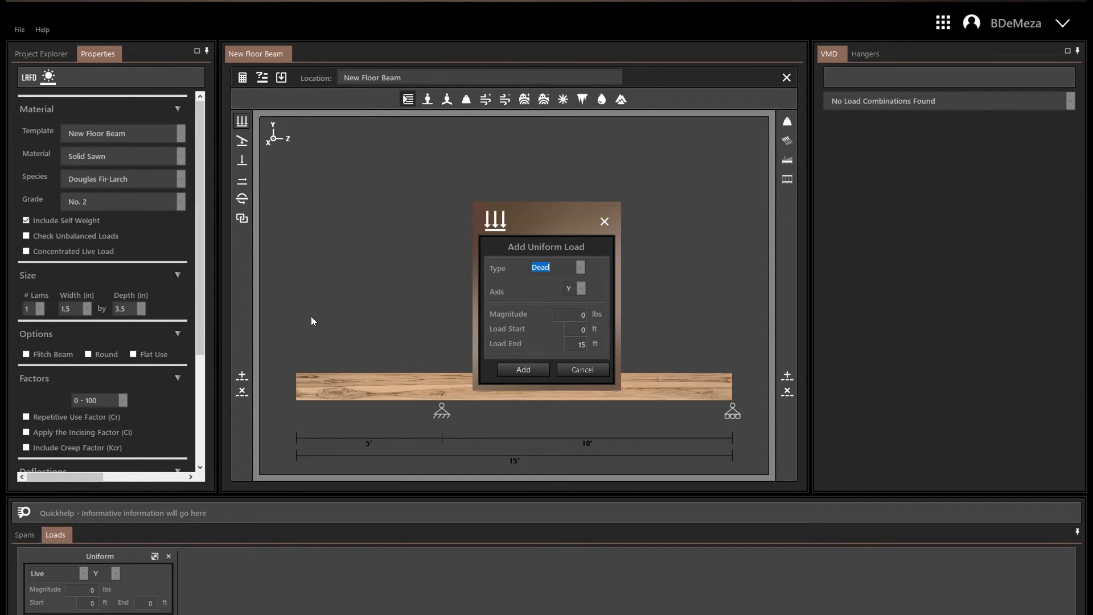
left_click(584, 321)
type("60")
key("Return")
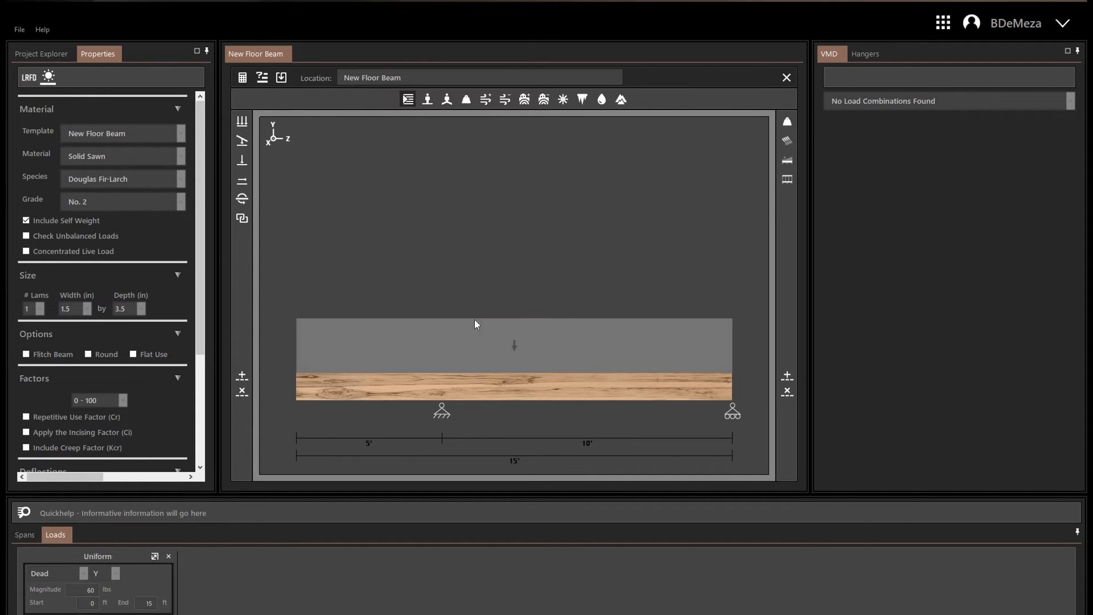
left_click(471, 339)
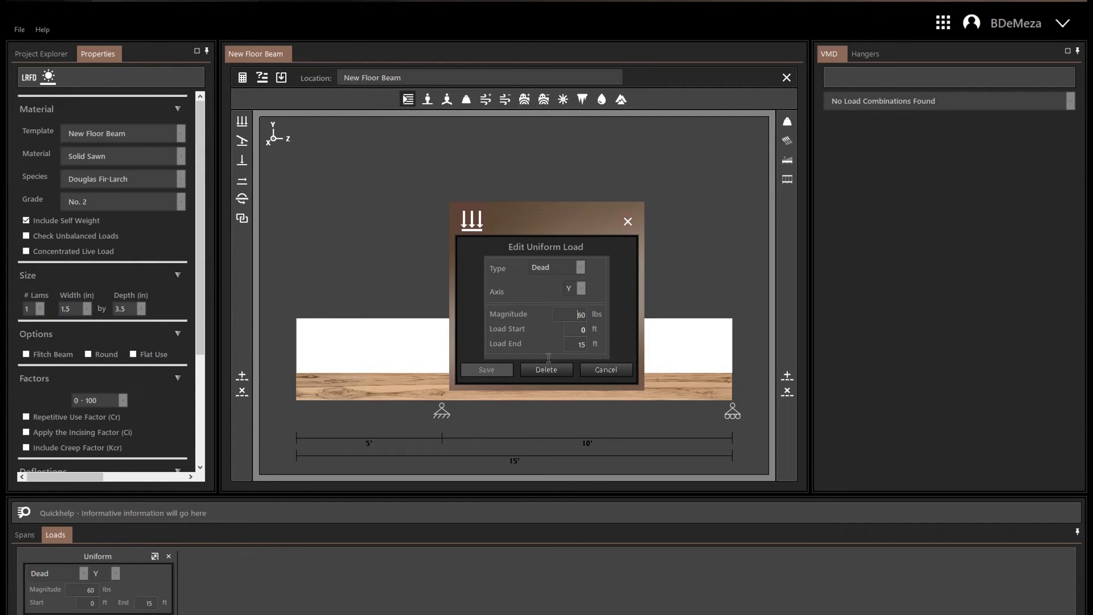
left_click(597, 370)
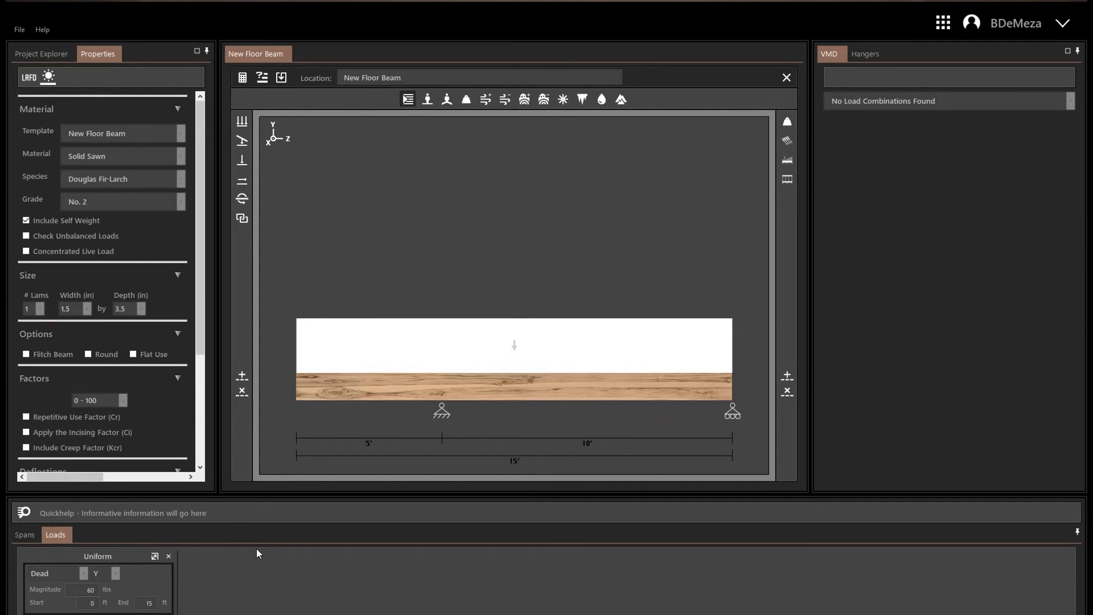
Add a trapezoidal snow load on the Y axis, tapering from 50 lbs at 0 ft to 0 lbs at 5 ft.
left_click(242, 141)
left_click(580, 261)
left_click(574, 335)
double_click(576, 311)
type("50")
double_click(576, 352)
type("5")
left_click(529, 374)
Add a 25 lbs roof live point load on the X axis at 10 ft.
left_click(242, 160)
left_click(580, 260)
left_click(554, 285)
left_click(583, 281)
left_click(571, 294)
double_click(568, 308)
type("25")
double_click(565, 336)
type("10")
key("Return")
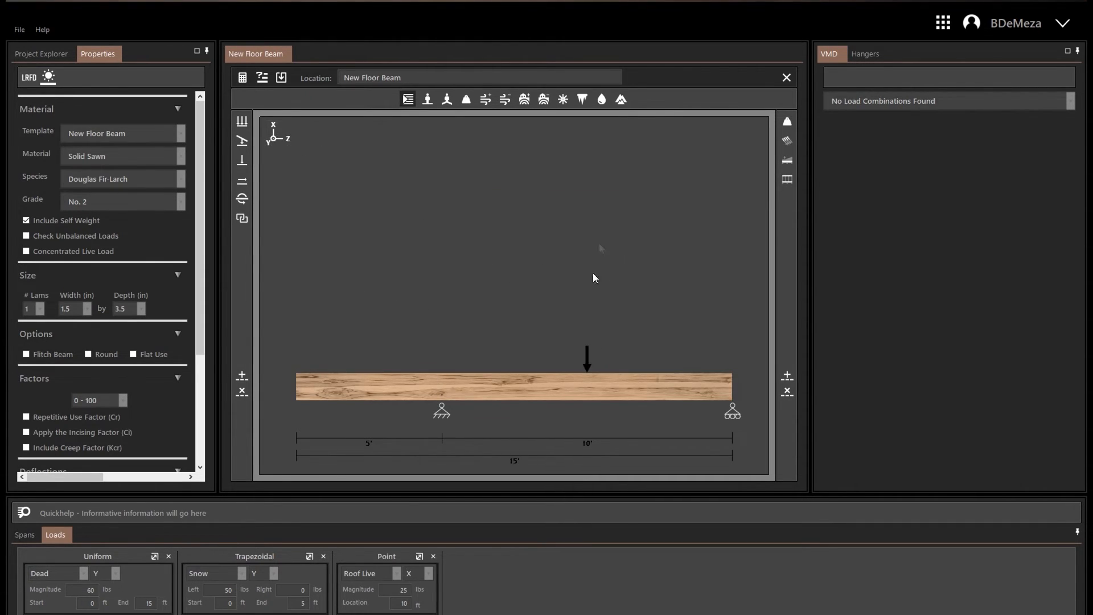
Add a 30 lbs live distributed axial load to the beam.
left_click(242, 180)
left_click(581, 292)
left_click(569, 301)
type("30")
left_click(523, 366)
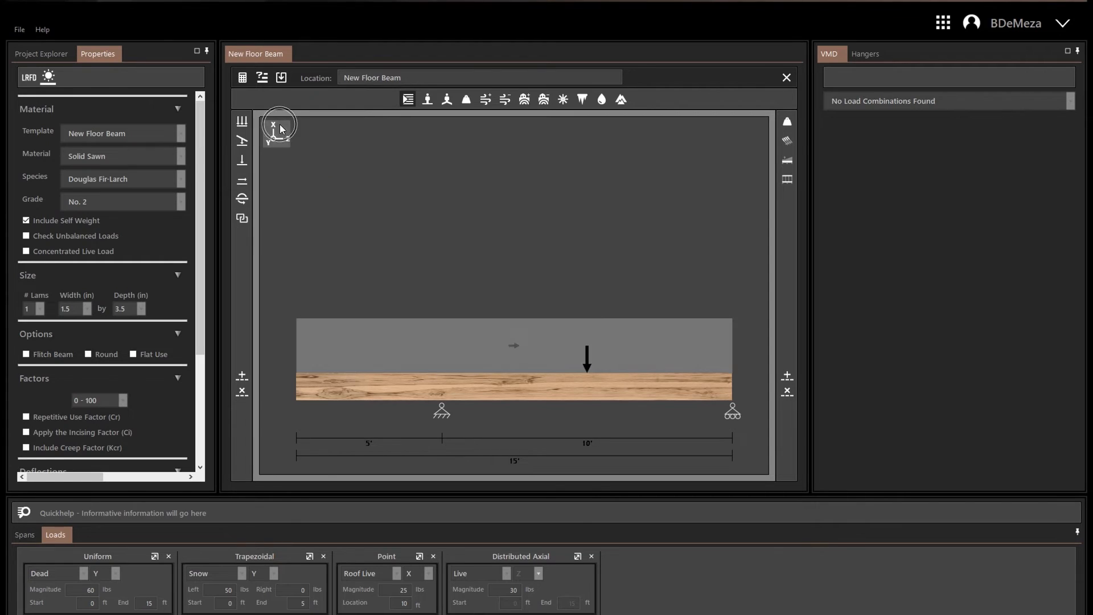
Add a Seismic(+) moment load of magnitude 50 on the Y axis at 13 ft.
left_click(242, 198)
left_click(580, 274)
left_click(556, 338)
type("13")
left_click(525, 365)
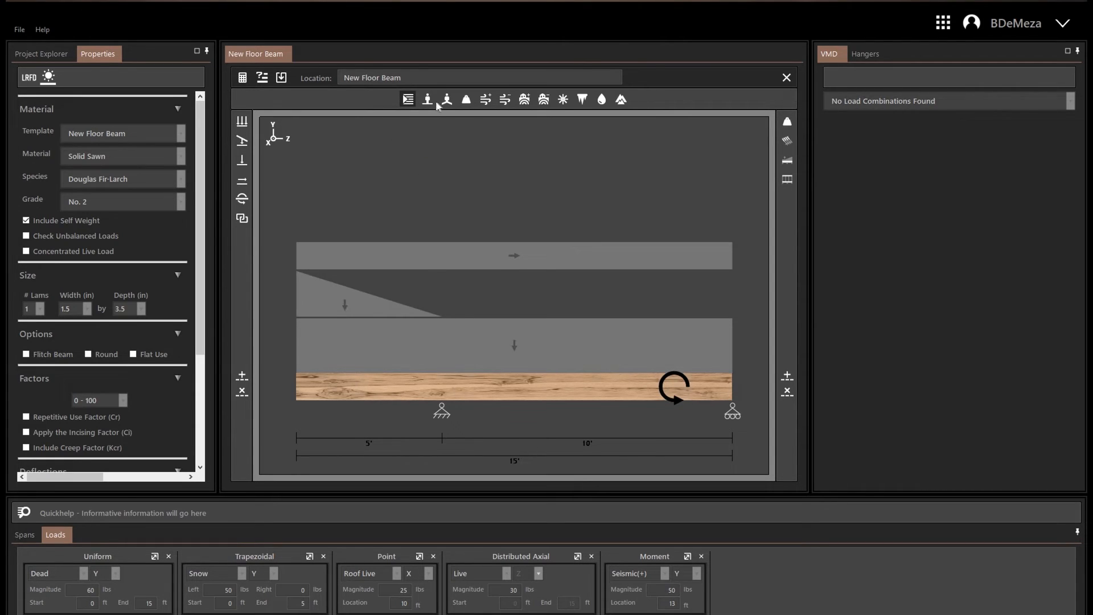
Examine the beam's loads by type, including seismic, snow, roof live and live, on different axes, and return to showing all loads.
left_click(529, 102)
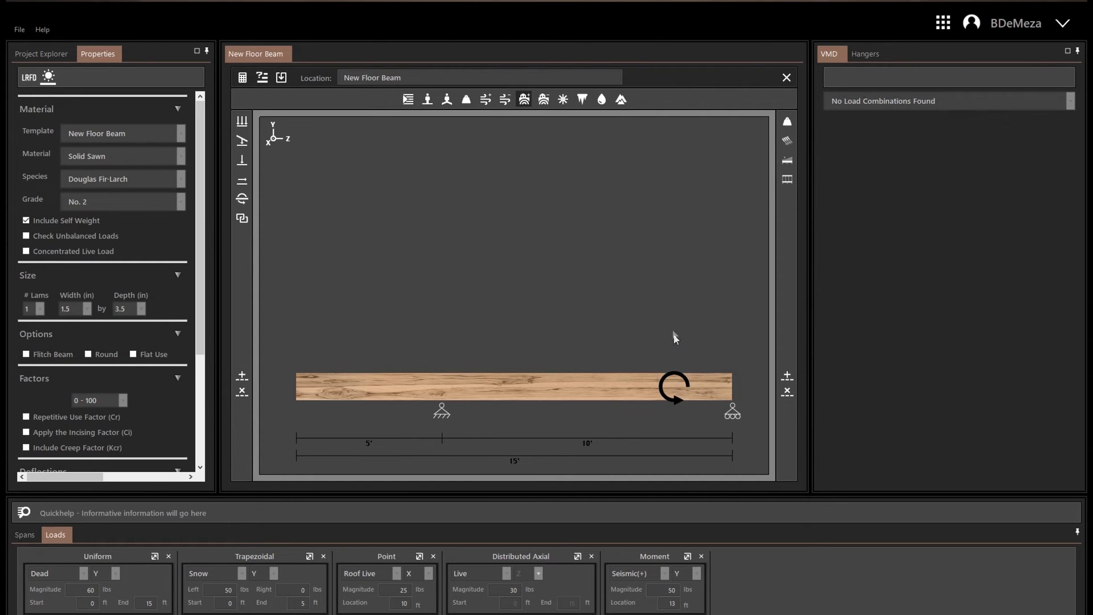
left_click(562, 100)
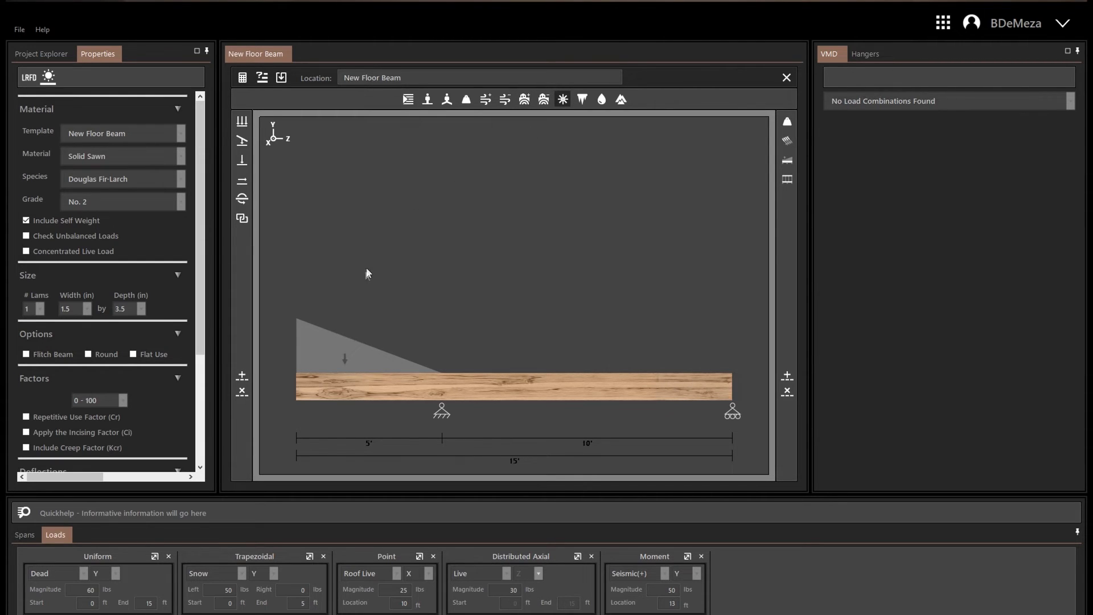
left_click(445, 104)
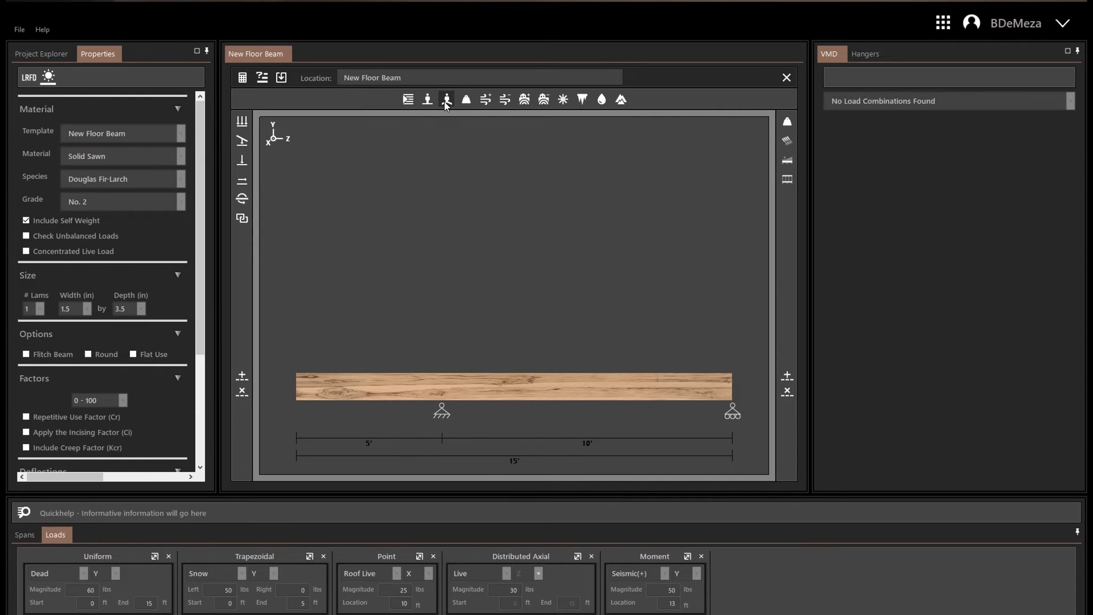
left_click(271, 139)
left_click(271, 139)
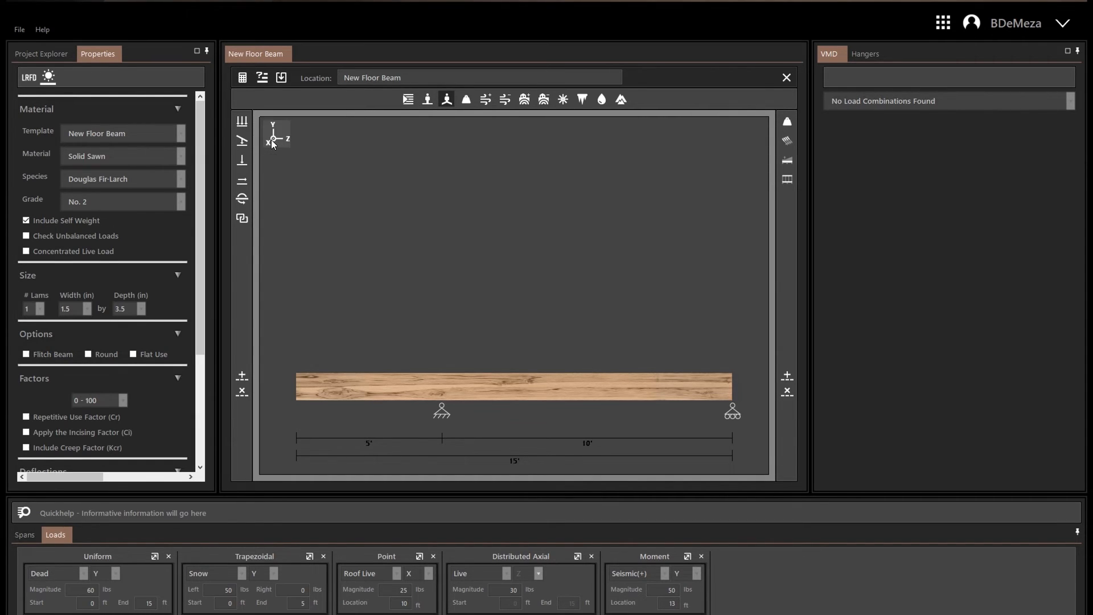
left_click(428, 100)
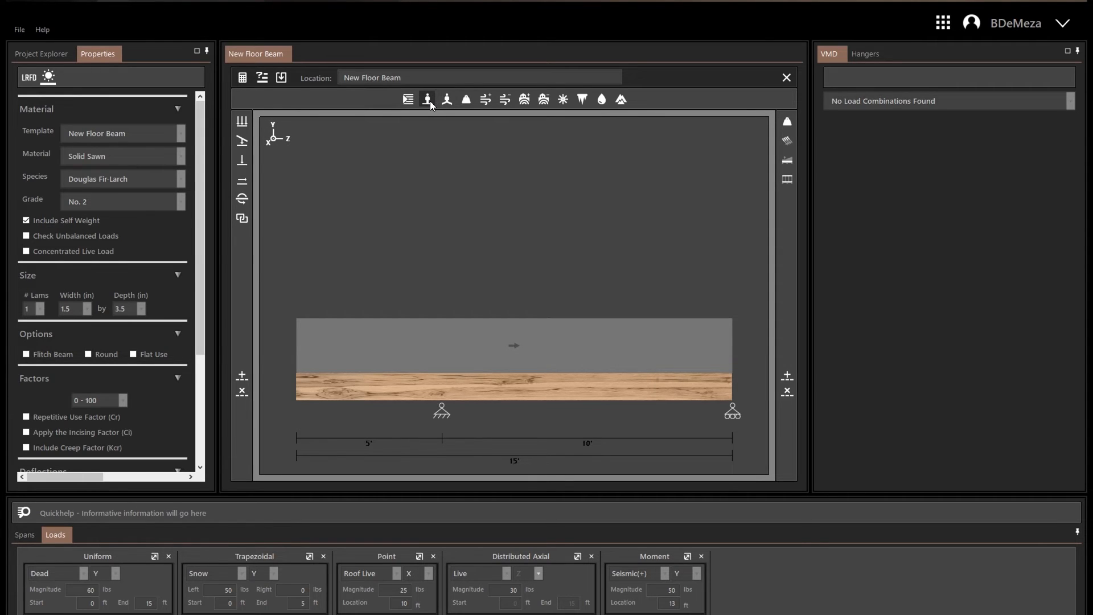
left_click(466, 102)
left_click(407, 100)
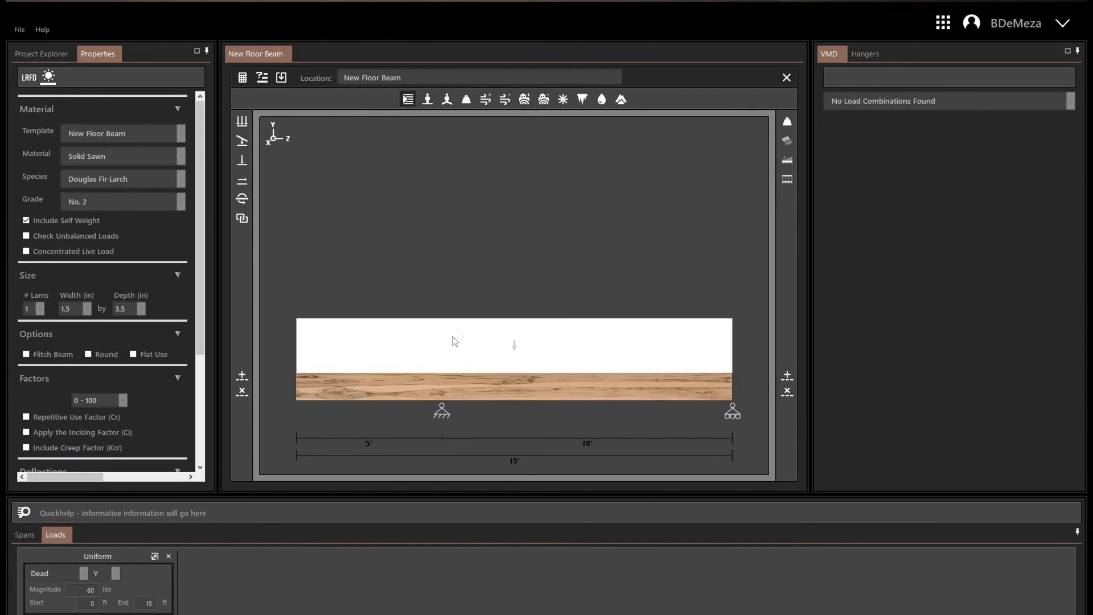
In the Tributary Width Calculator, set the live loading to 50 psf on both sides.
left_click(787, 141)
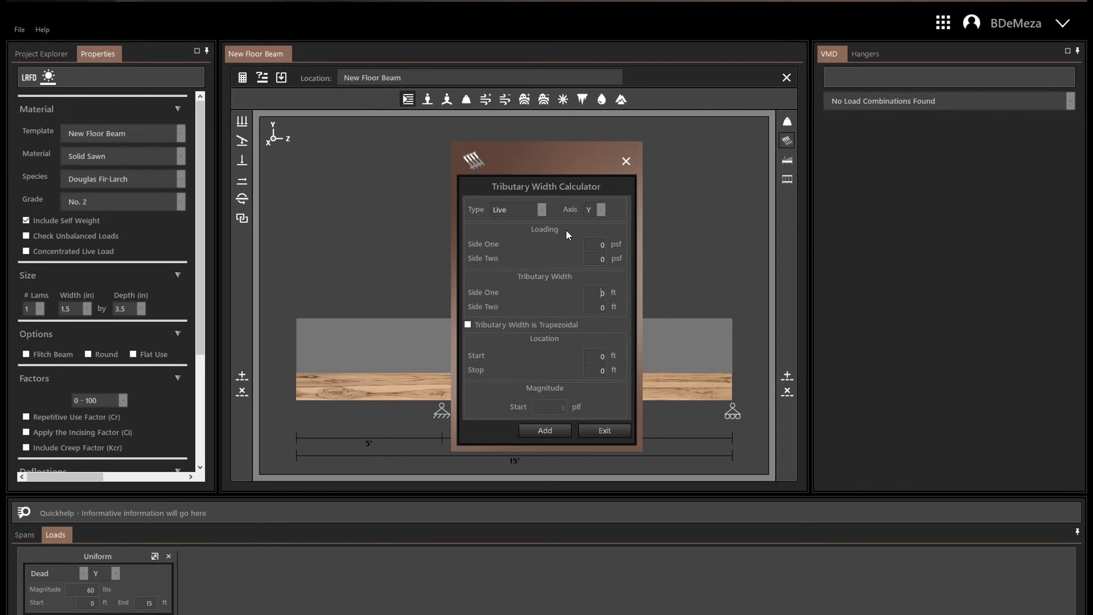
left_click(606, 245)
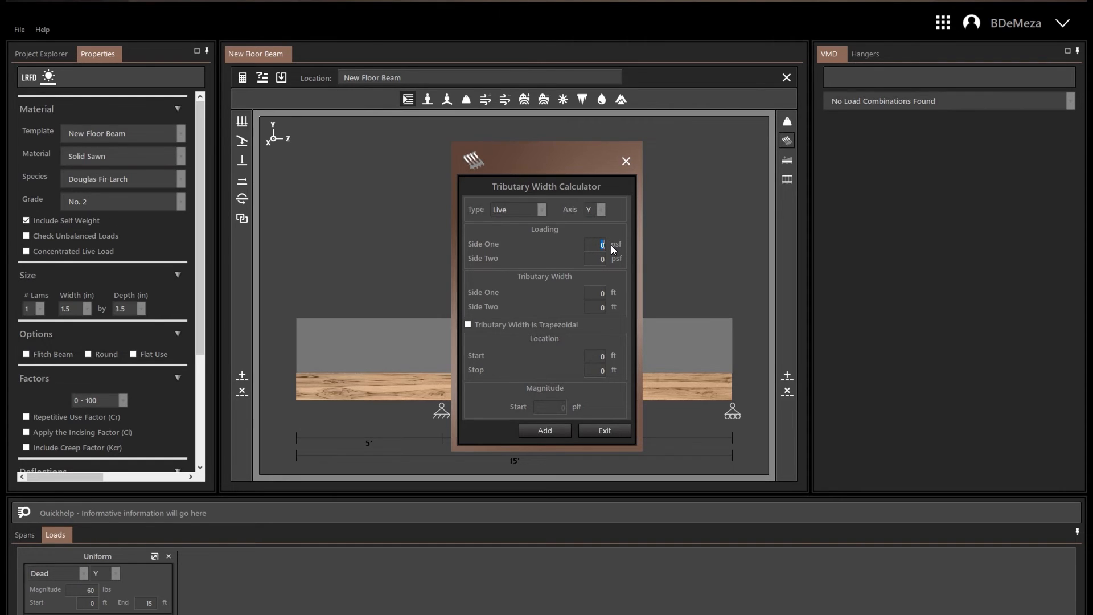
type("50")
left_click(602, 259)
type("50")
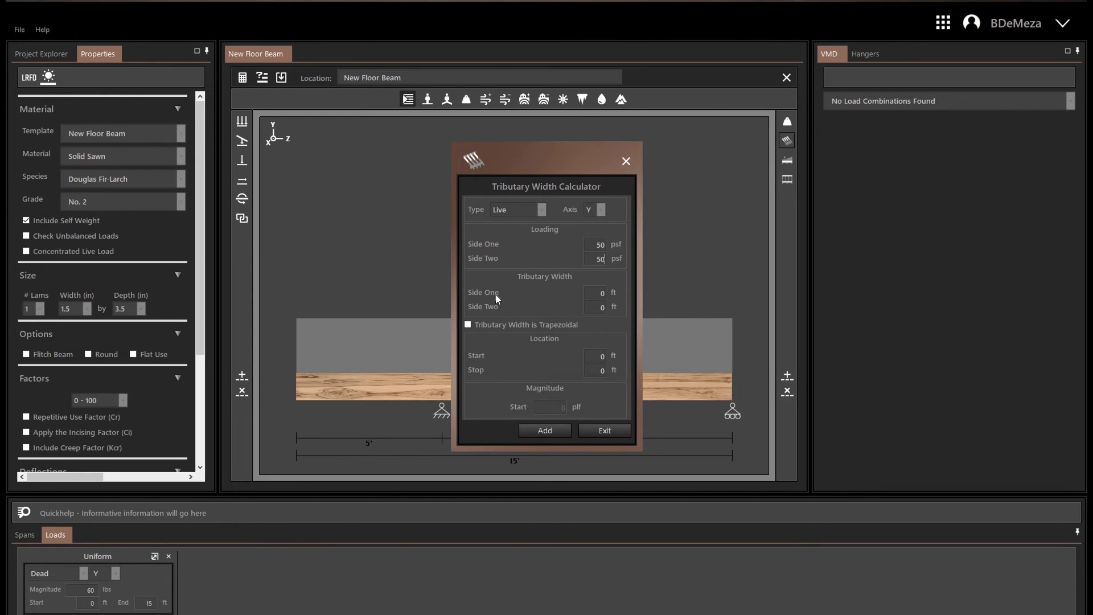
Set both tributary widths to 3 ft and the stop location to 15 ft, and add the calculated load.
left_click(596, 293)
type("3")
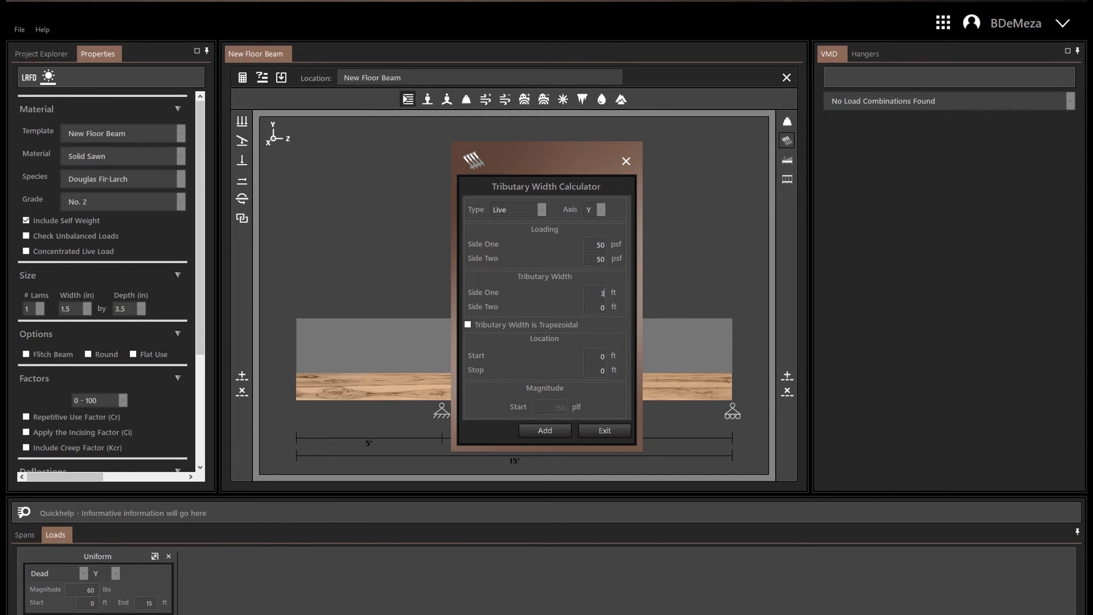
left_click(602, 307)
type("3")
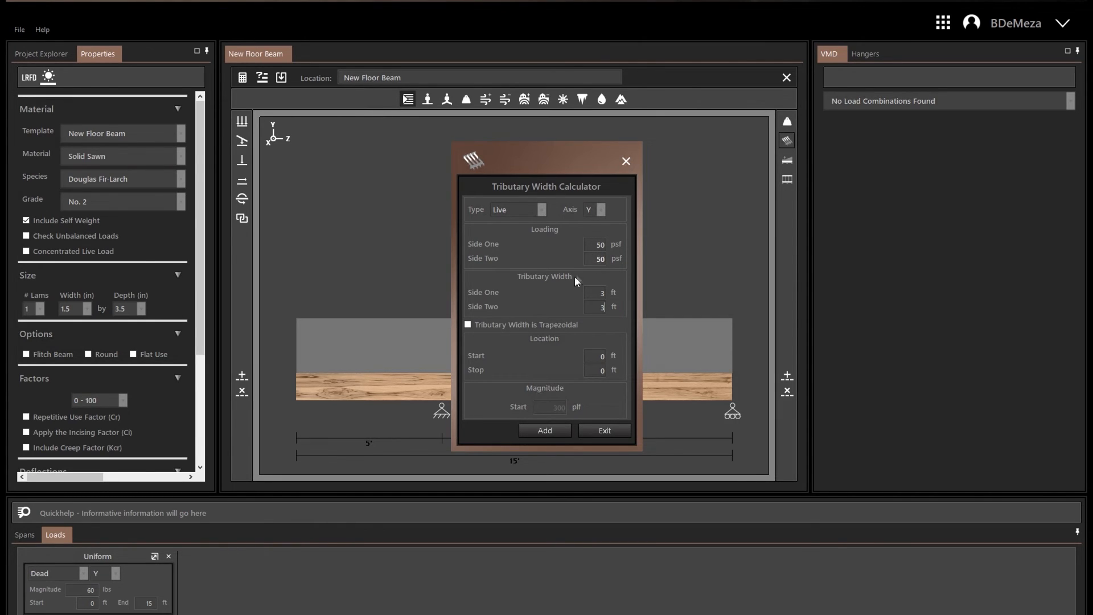
left_click_drag(590, 369, 633, 371)
type("15")
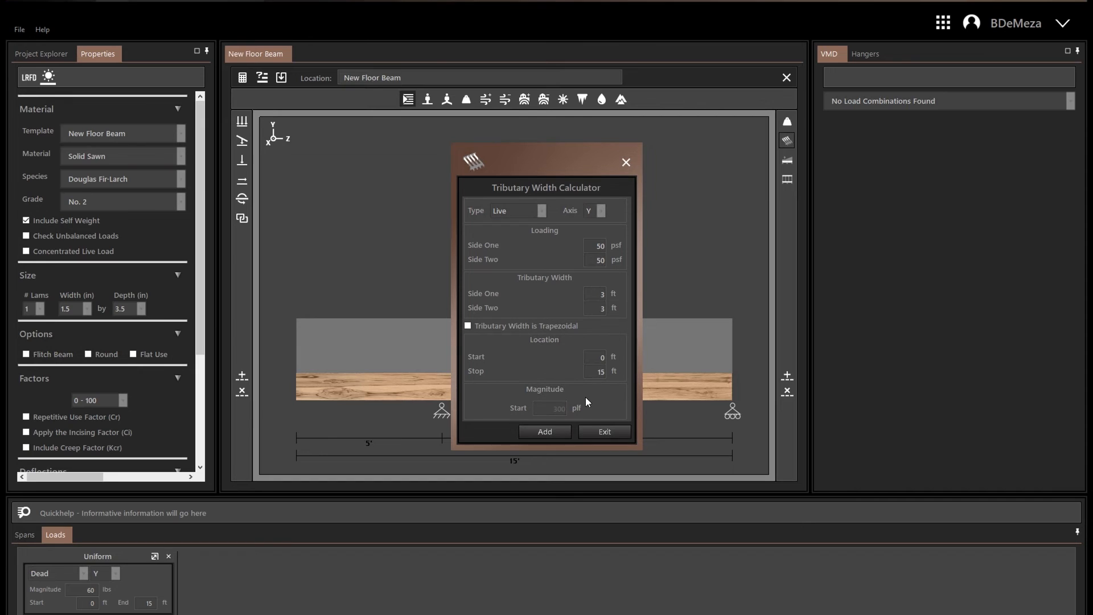
left_click(553, 432)
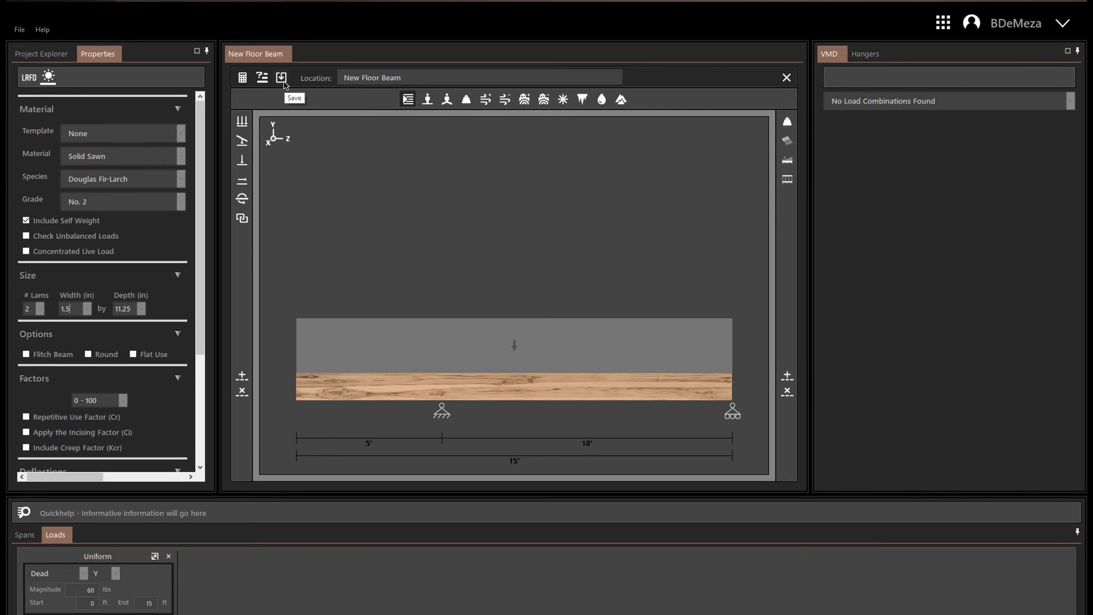
Calculate the floor beam to produce its adequacy results and shear, moment and deflection diagrams.
left_click(245, 79)
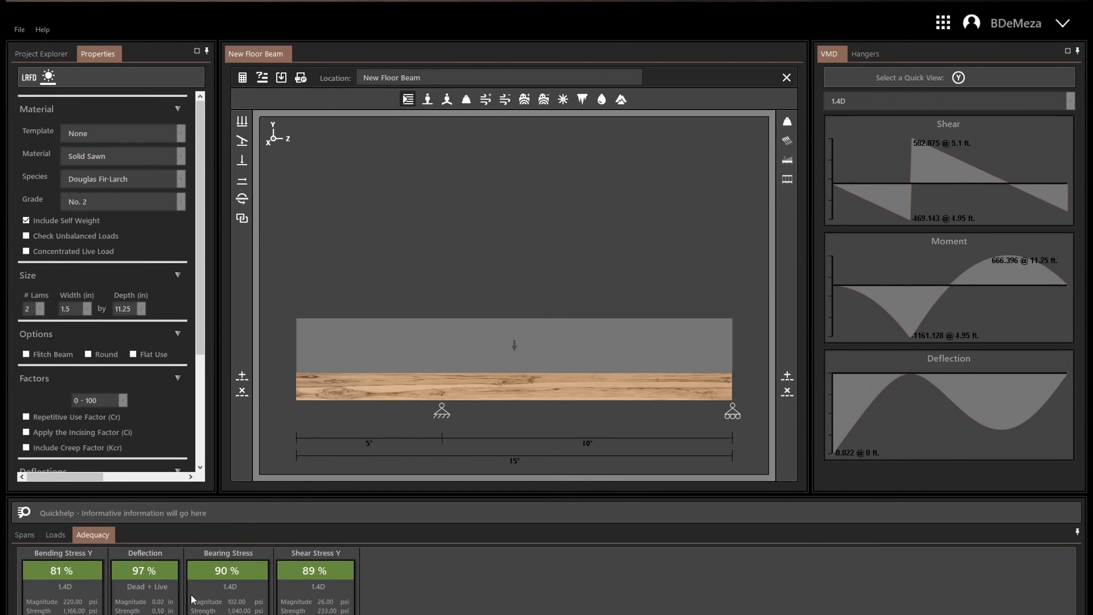
left_click(682, 393)
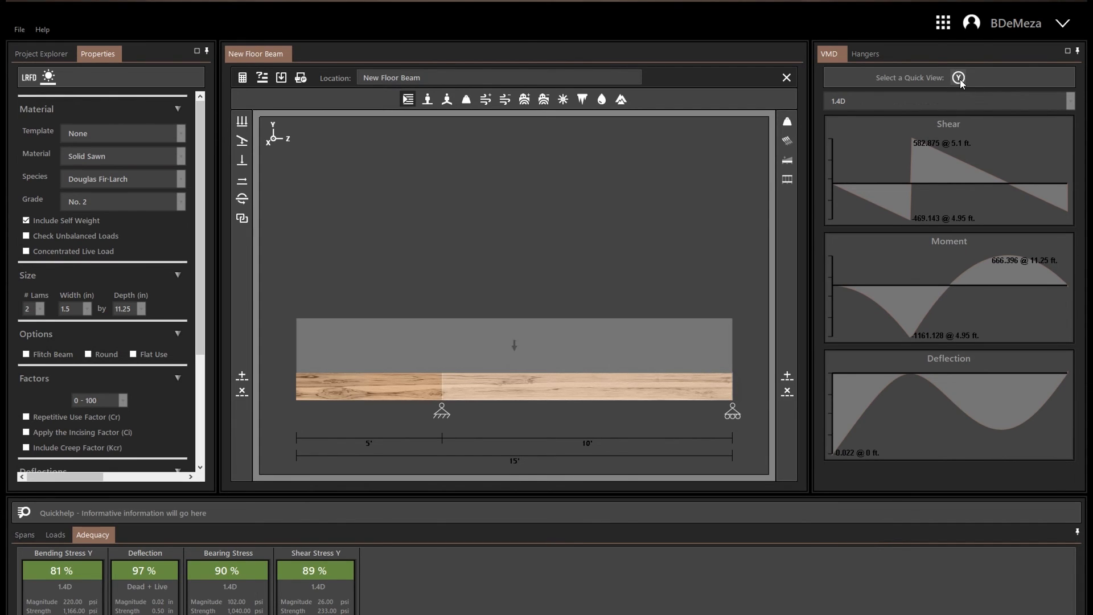
Open the beam report's print preview and examine its strength properties, beam data, pass-fail and reactions sections.
left_click(301, 78)
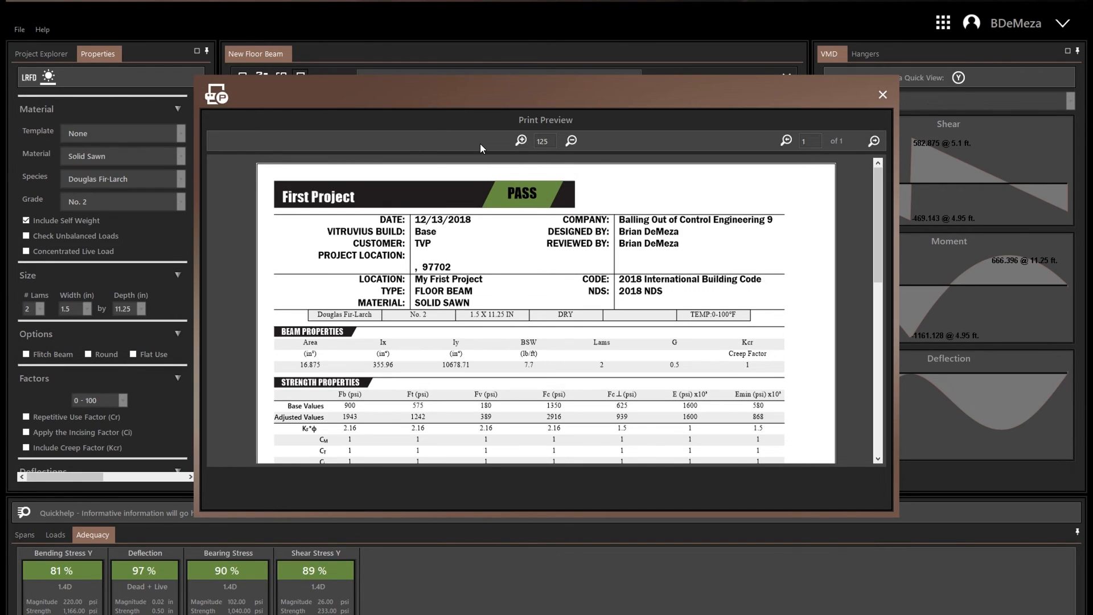
left_click_drag(881, 199, 866, 248)
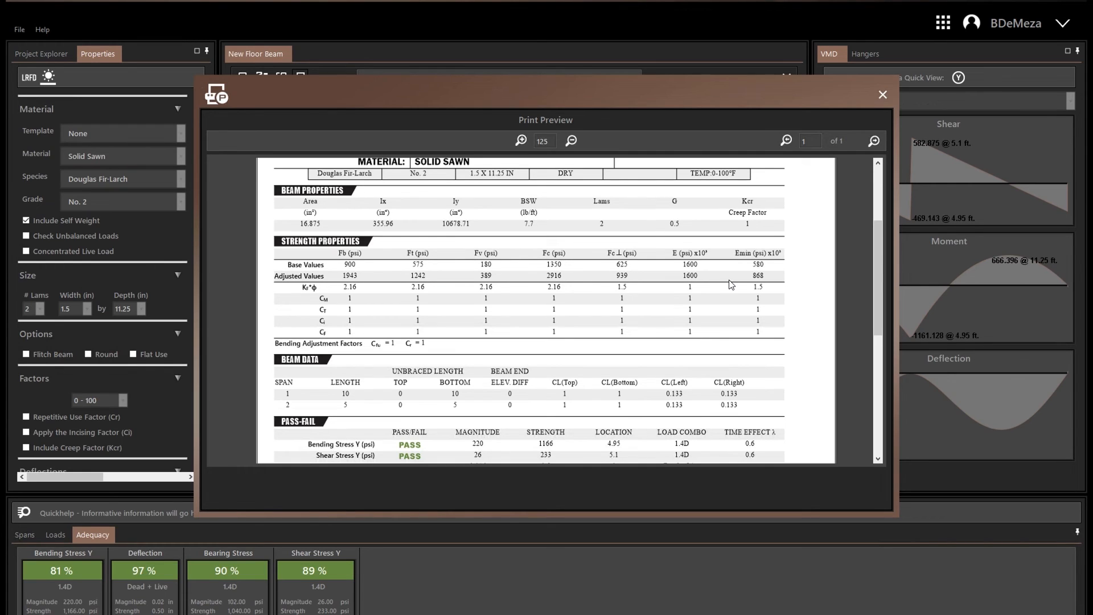
left_click_drag(880, 245, 879, 272)
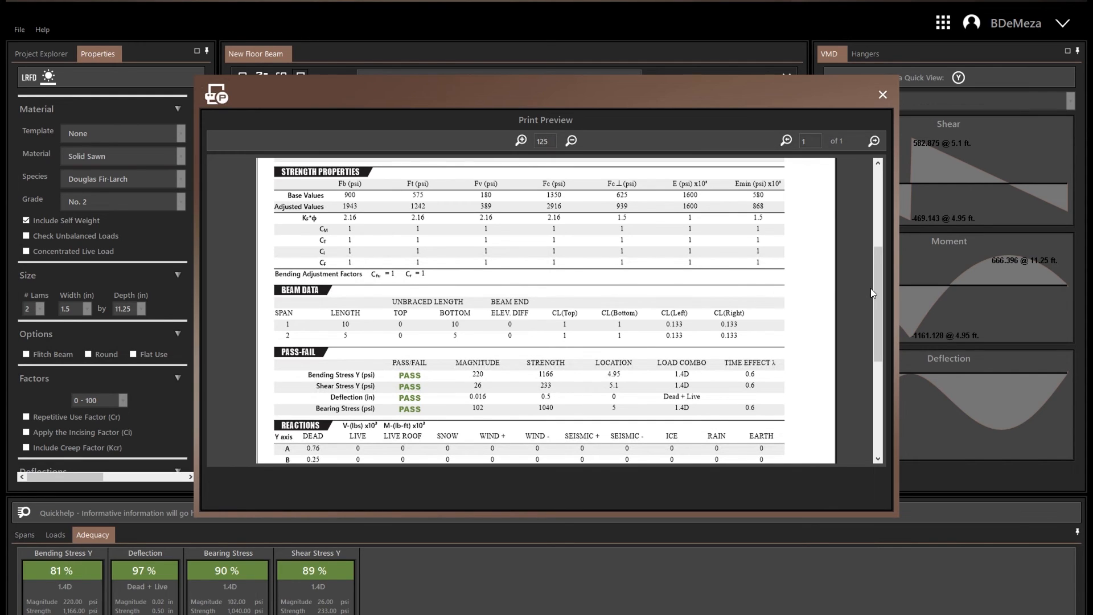
Examine the report's reactions, load list and pass-fail sections, and close the print preview.
left_click_drag(879, 290, 875, 346)
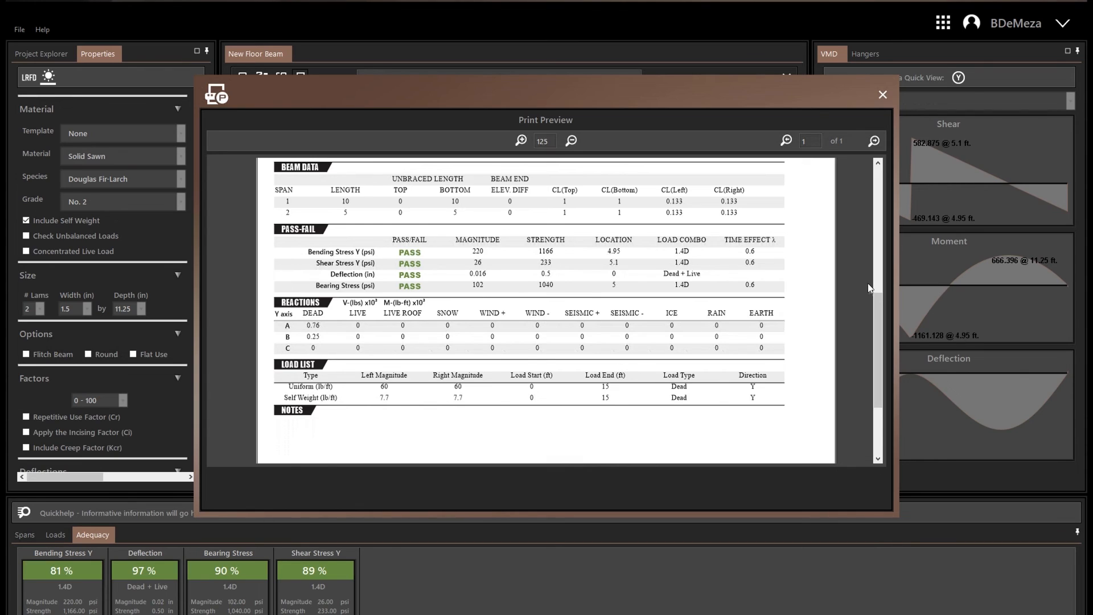
scroll(865, 279, "up", 3)
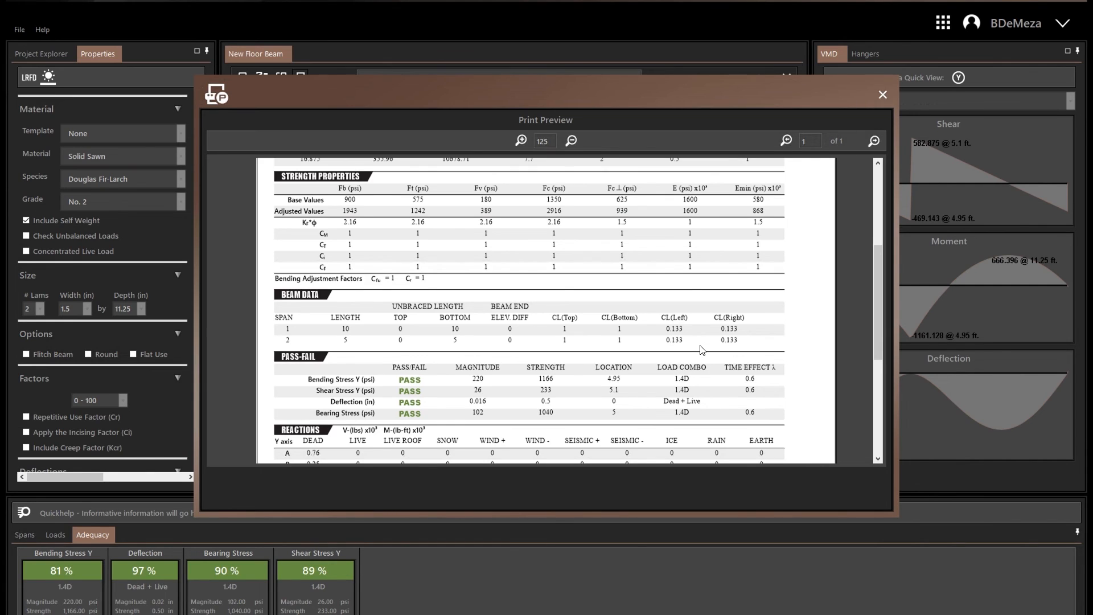
left_click(882, 95)
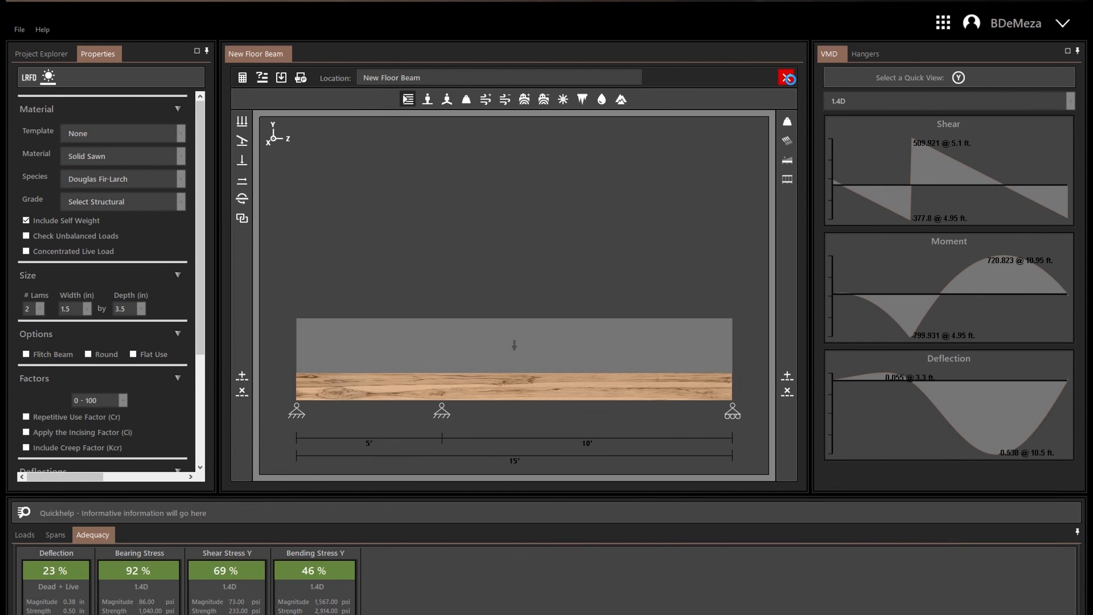
Close the current floor beam and start a new floor beam design.
left_click(789, 80)
left_click(942, 23)
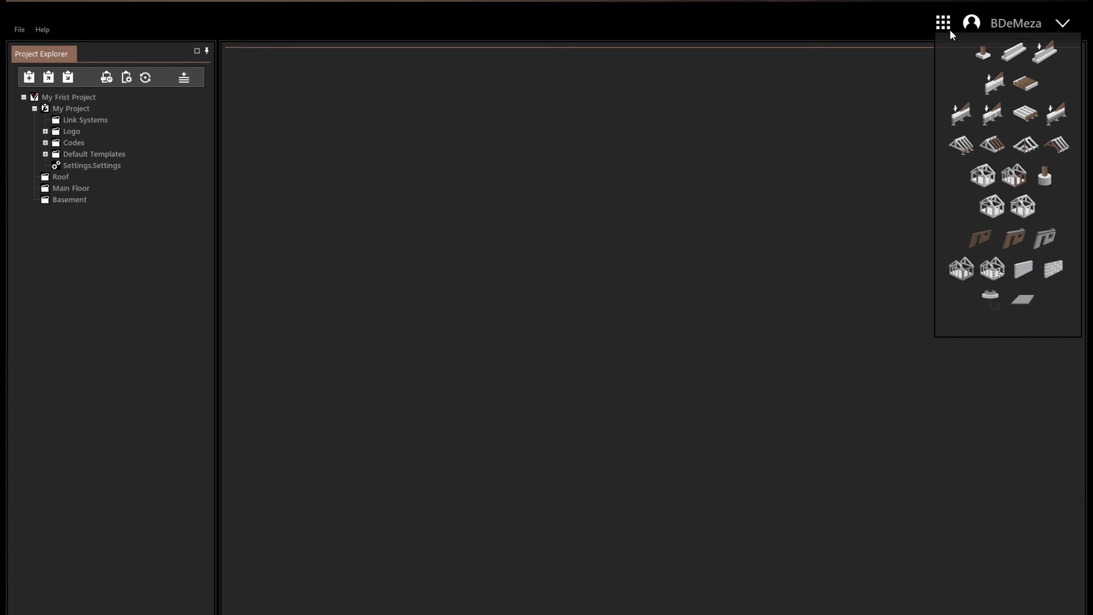
left_click(995, 85)
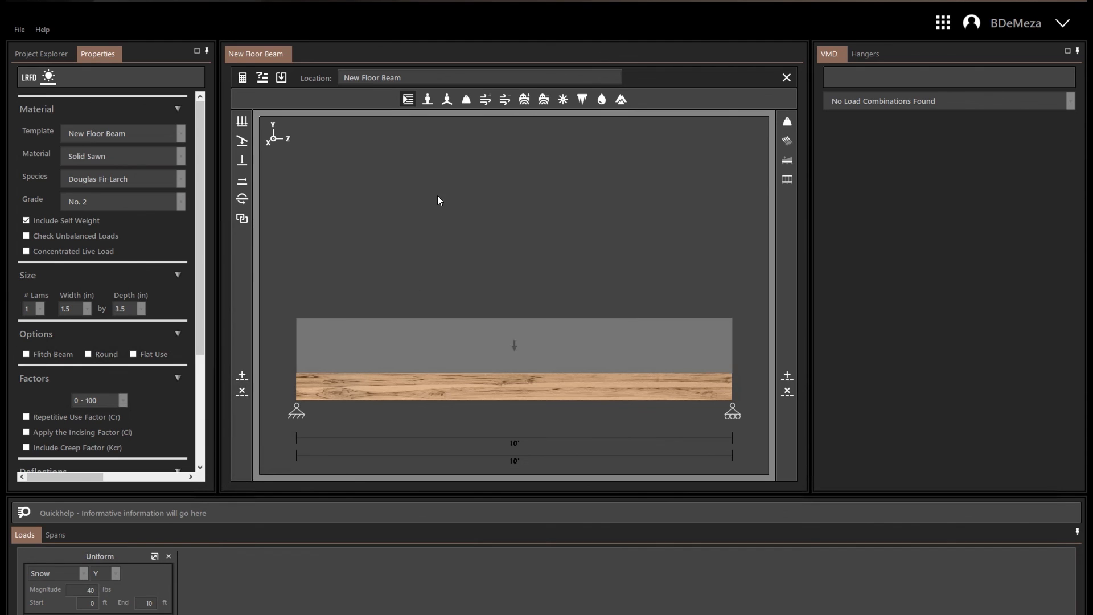
Autosize the Douglas Fir-Larch solid sawn beam with all grades included, select a size from the results and save it.
left_click(262, 78)
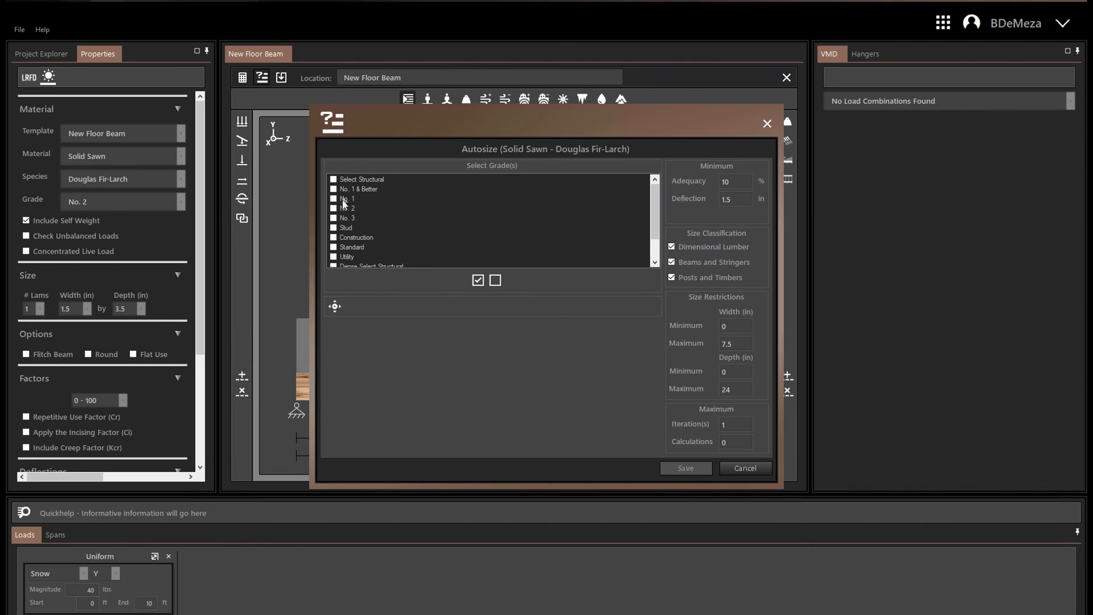
left_click(476, 281)
left_click(337, 308)
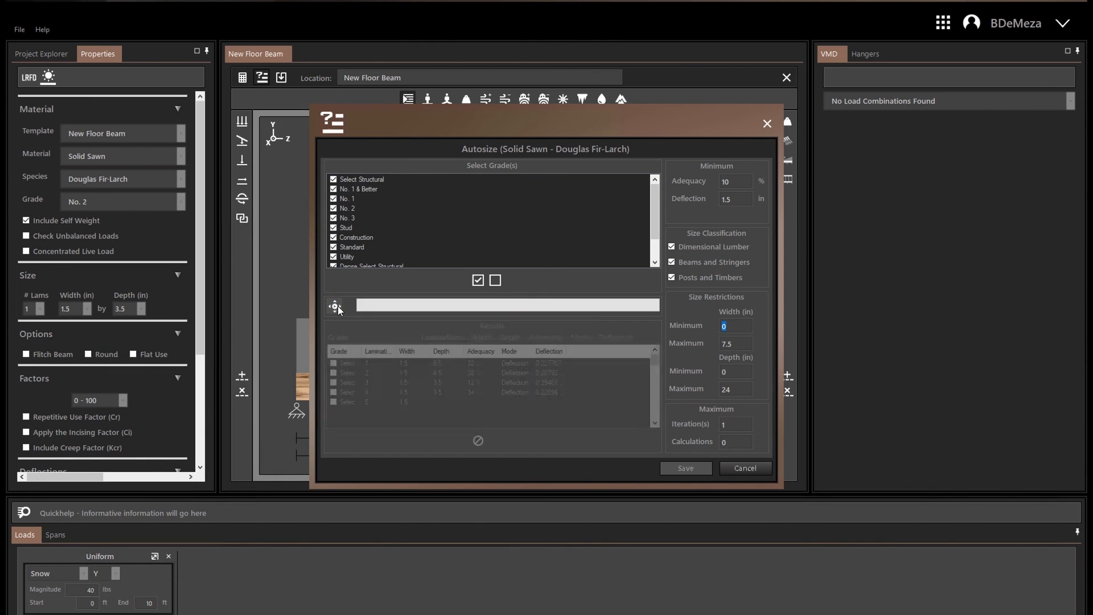
left_click(334, 365)
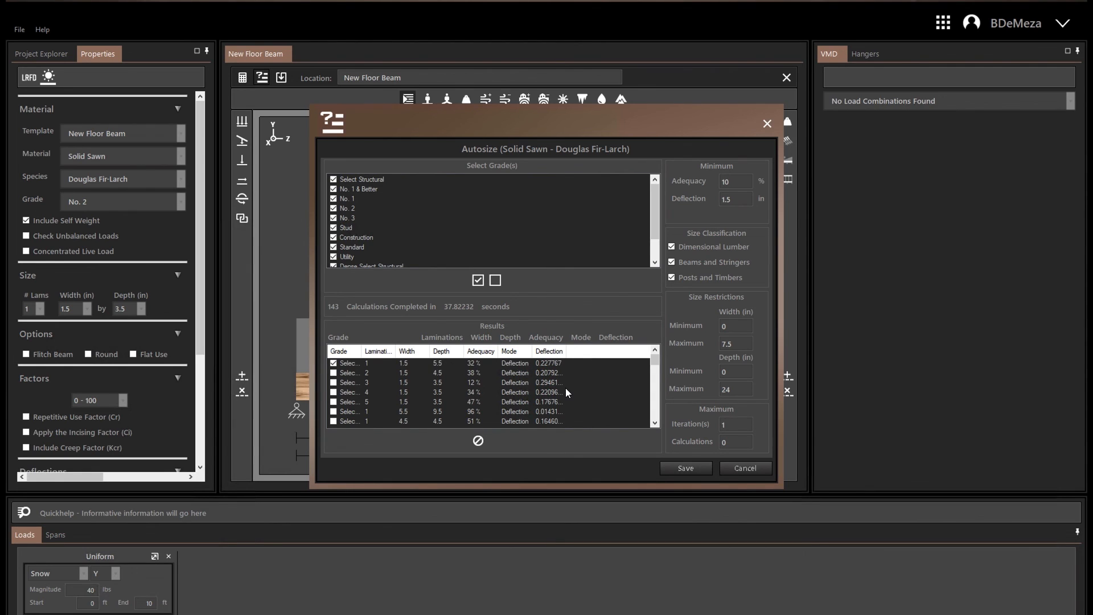
left_click(671, 466)
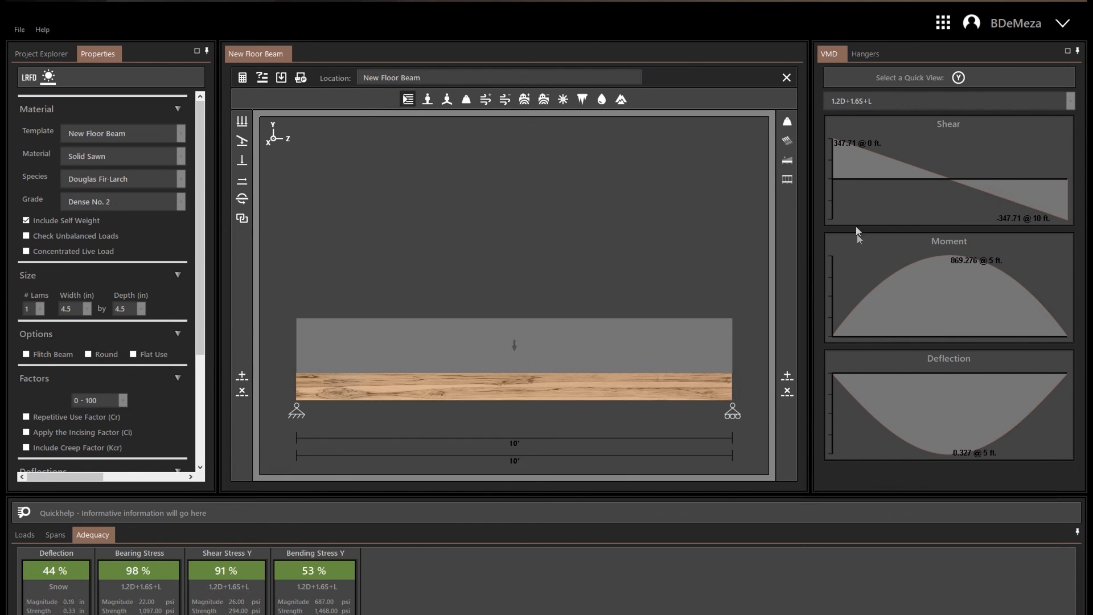
Preview the autosized beam's printed report, examine it down to the load list and notes, and close the preview.
left_click(299, 80)
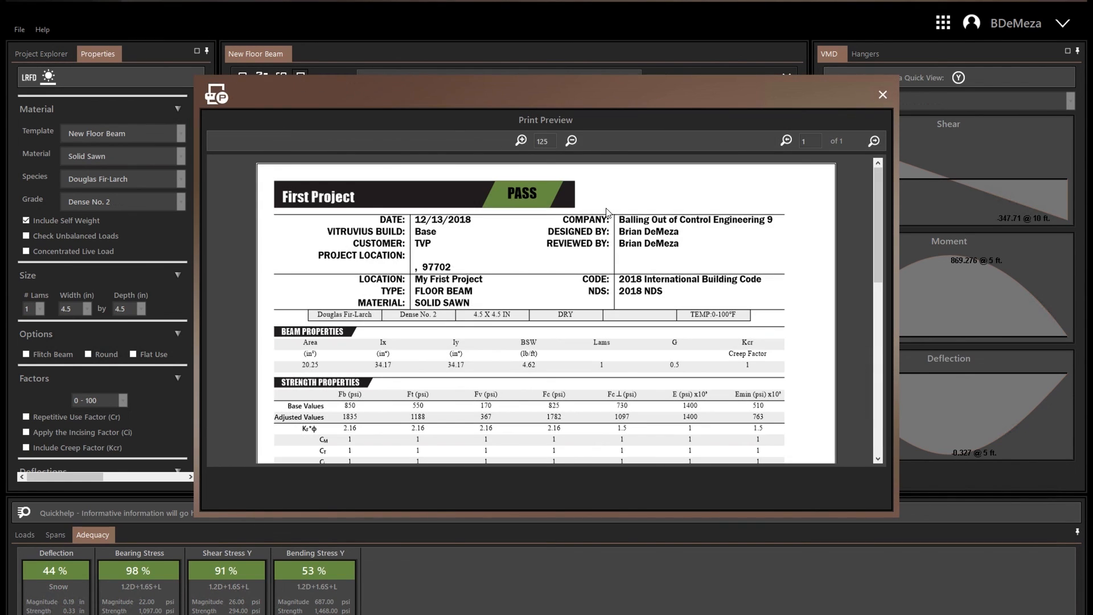
left_click(879, 253)
left_click_drag(879, 254, 869, 336)
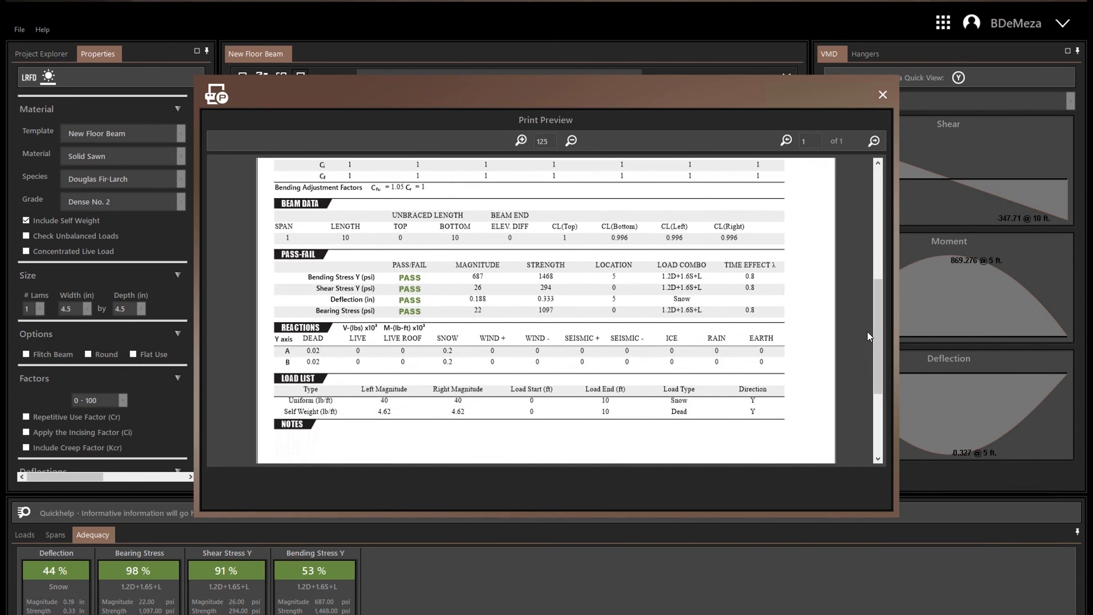
left_click(885, 95)
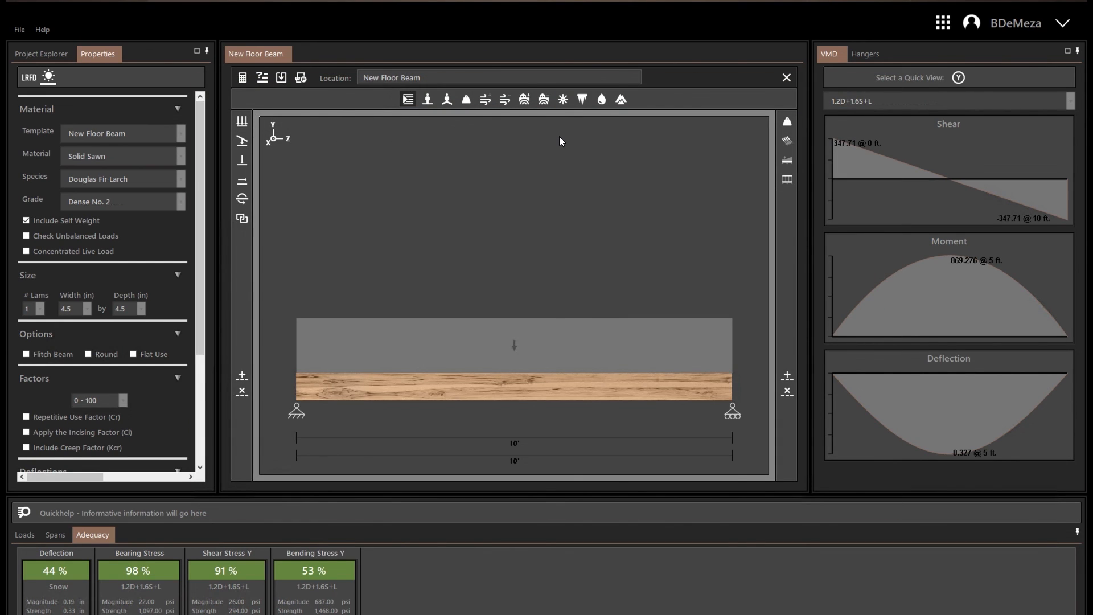